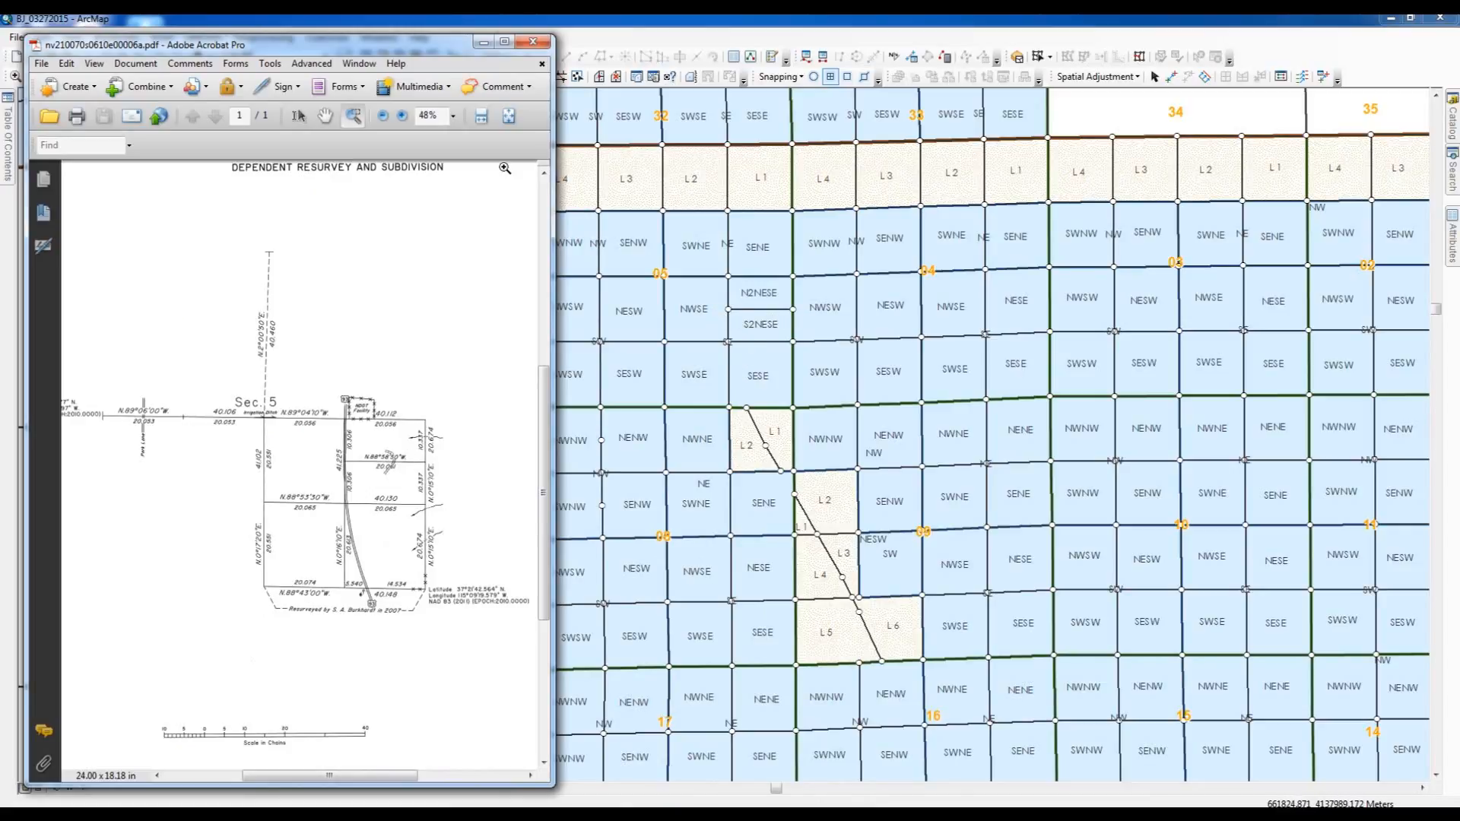
# - Minimize the plat PDF and expand the catalog to NVParcelFabric within the ParcelEditing dataset of ParcelFabricFromSDE.gdb
pyautogui.click(483, 42)
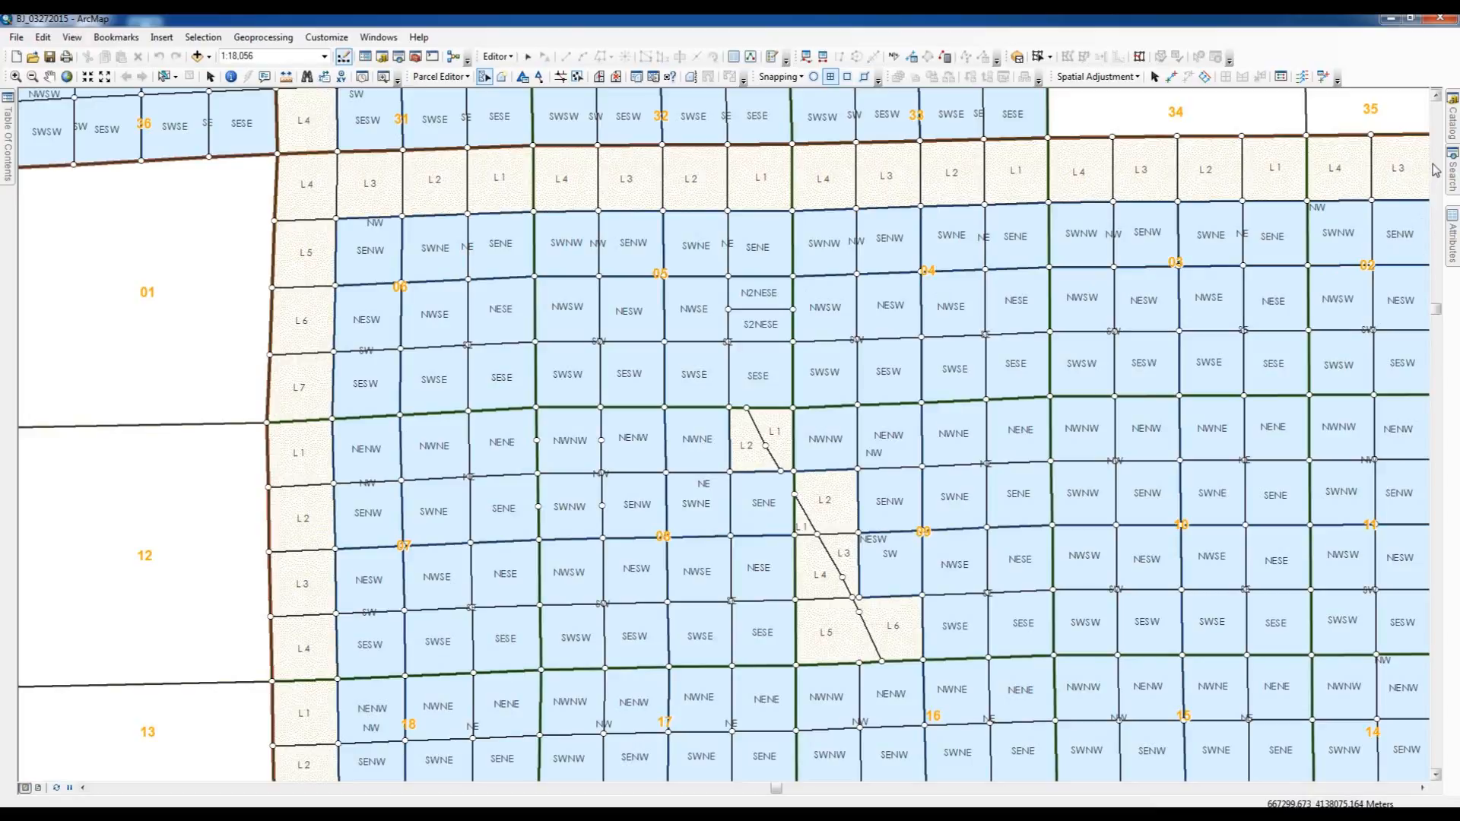
pyautogui.click(1453, 120)
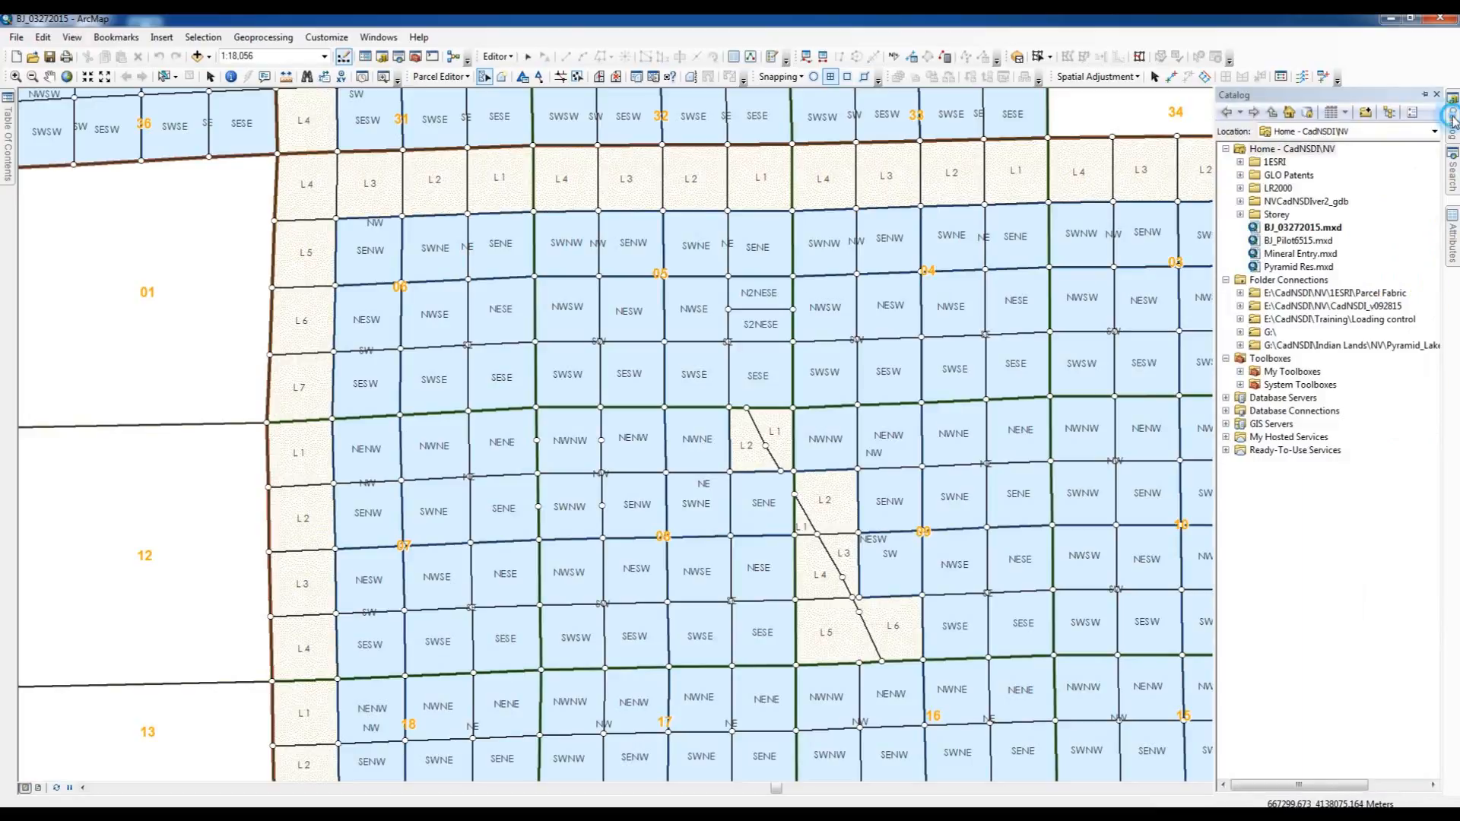
pyautogui.click(1241, 293)
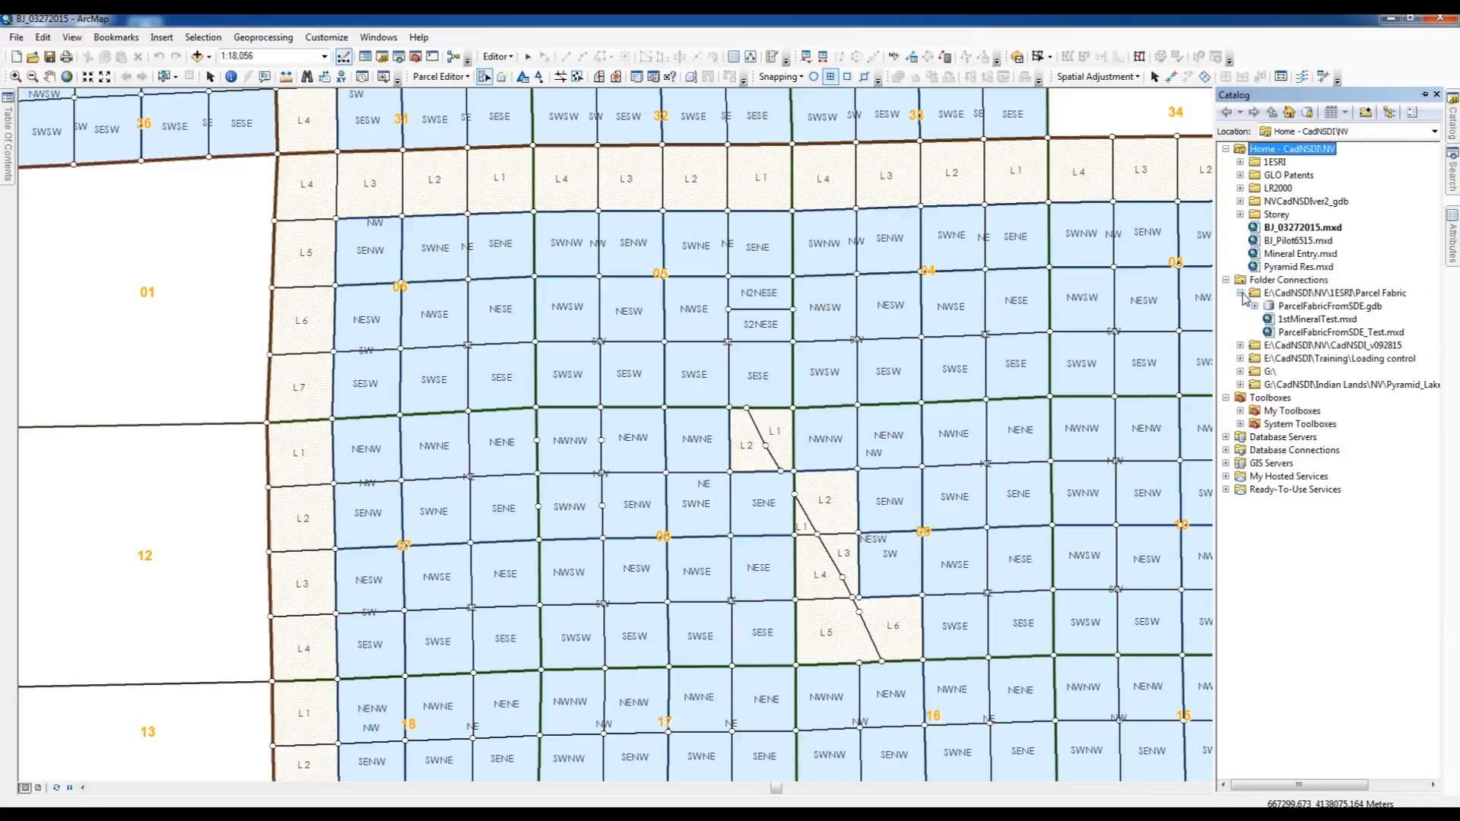
pyautogui.click(1255, 306)
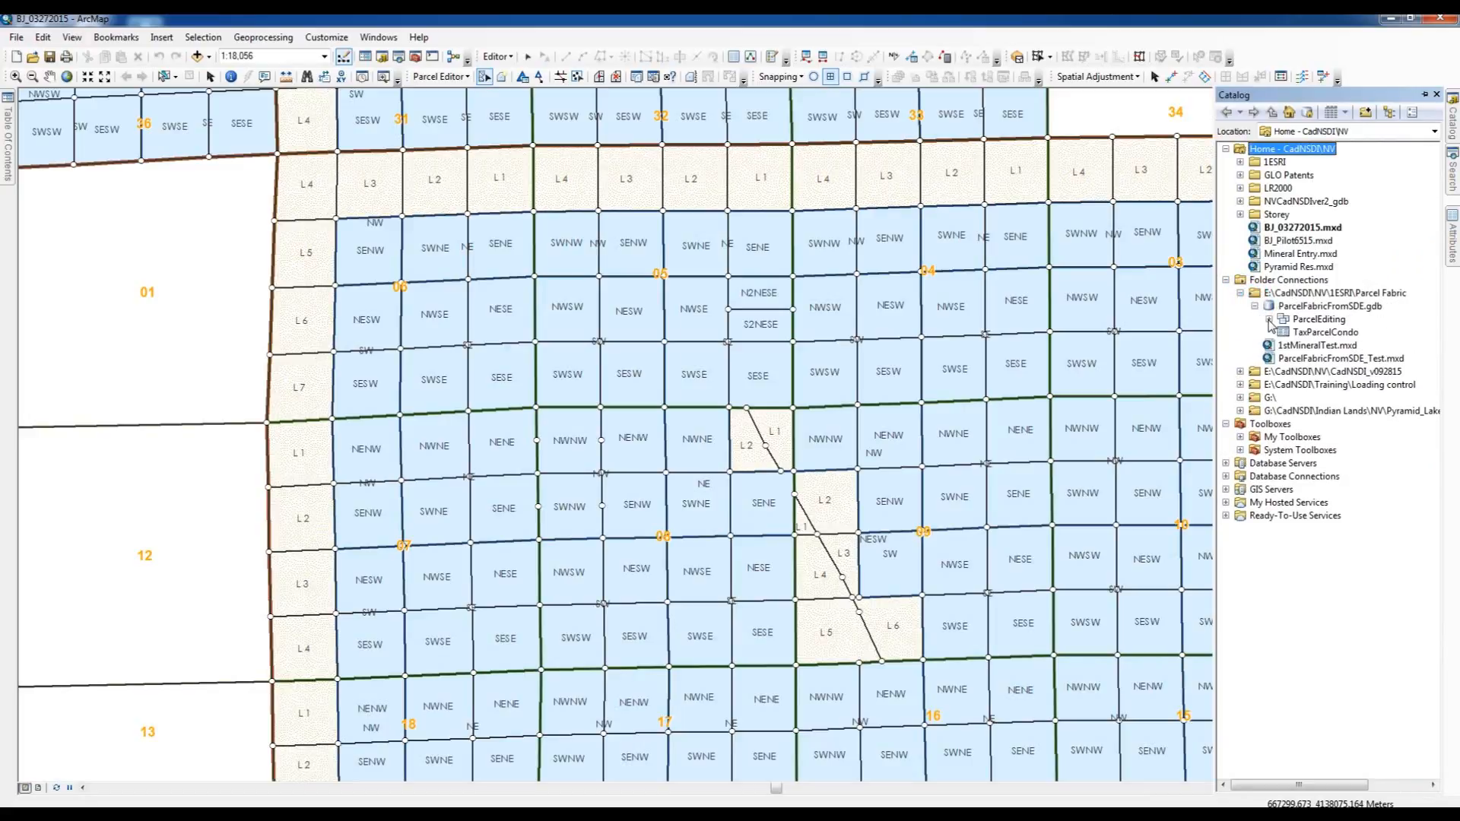
pyautogui.click(1270, 319)
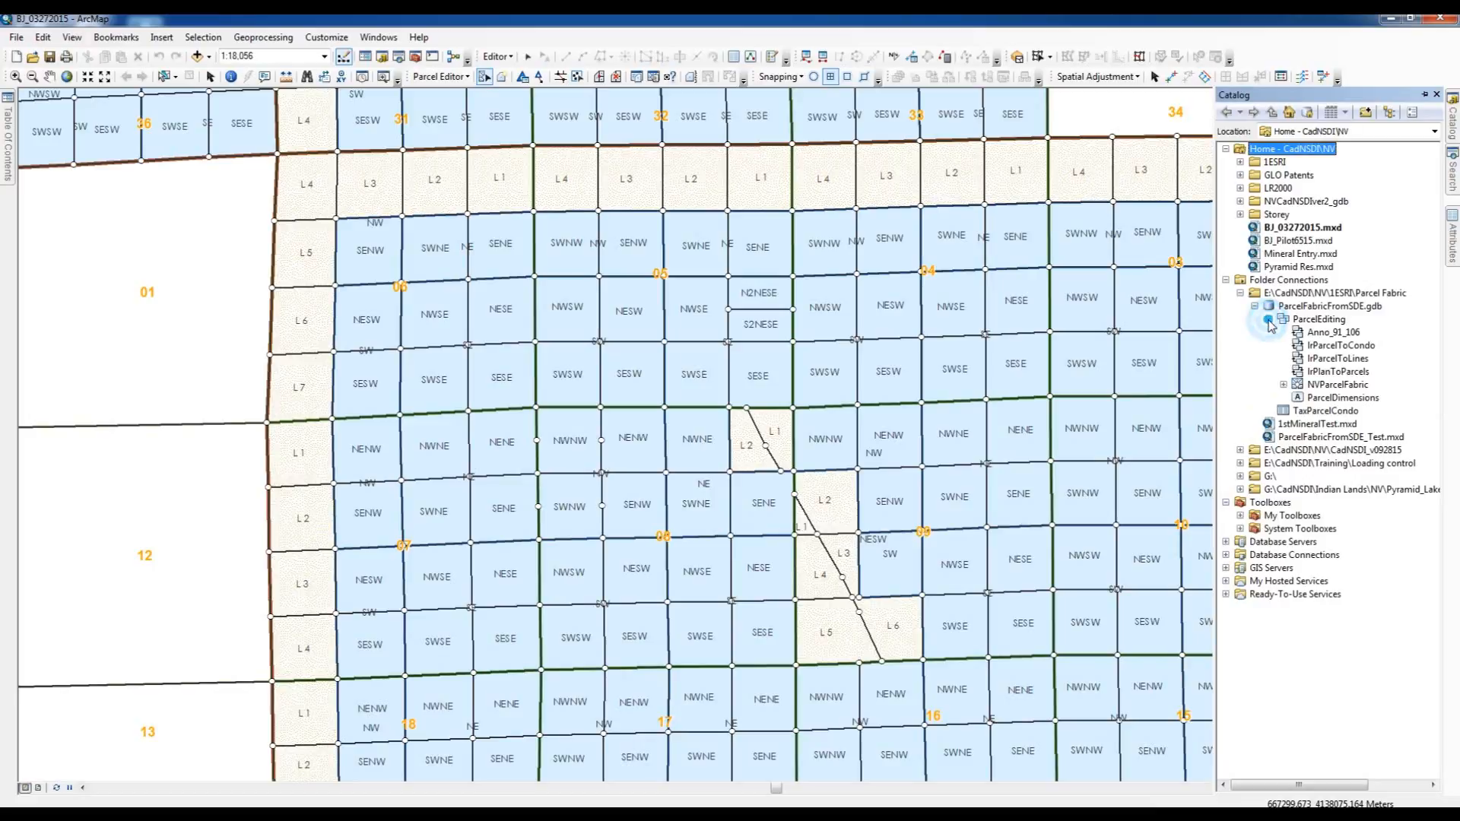
# - Start a control point import into NVParcelFabric using GP934_T7SR61E_Fixed_UTM.csv as the source dataset
pyautogui.rightClick(1322, 386)
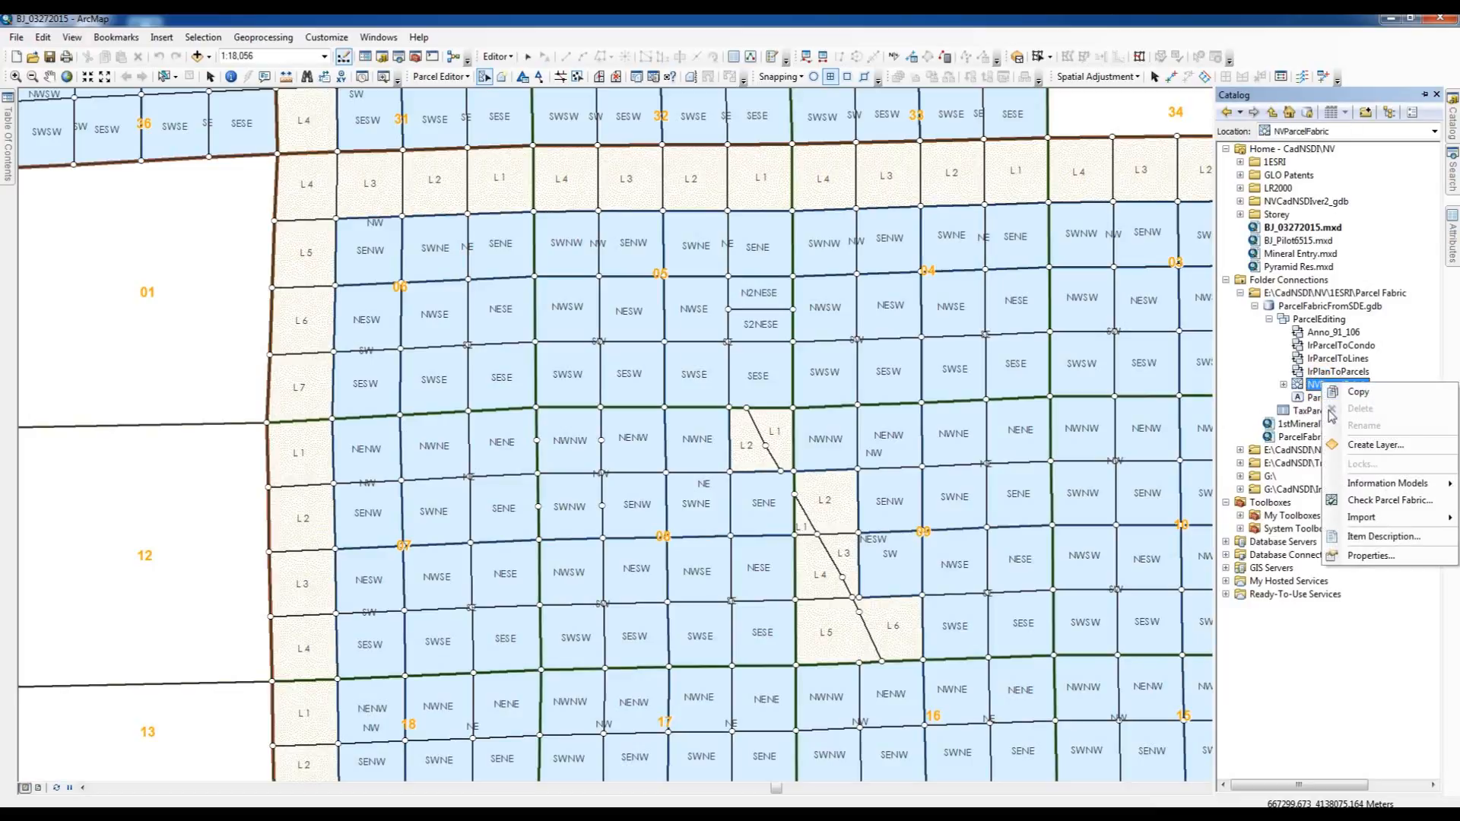
pyautogui.moveTo(1361, 520)
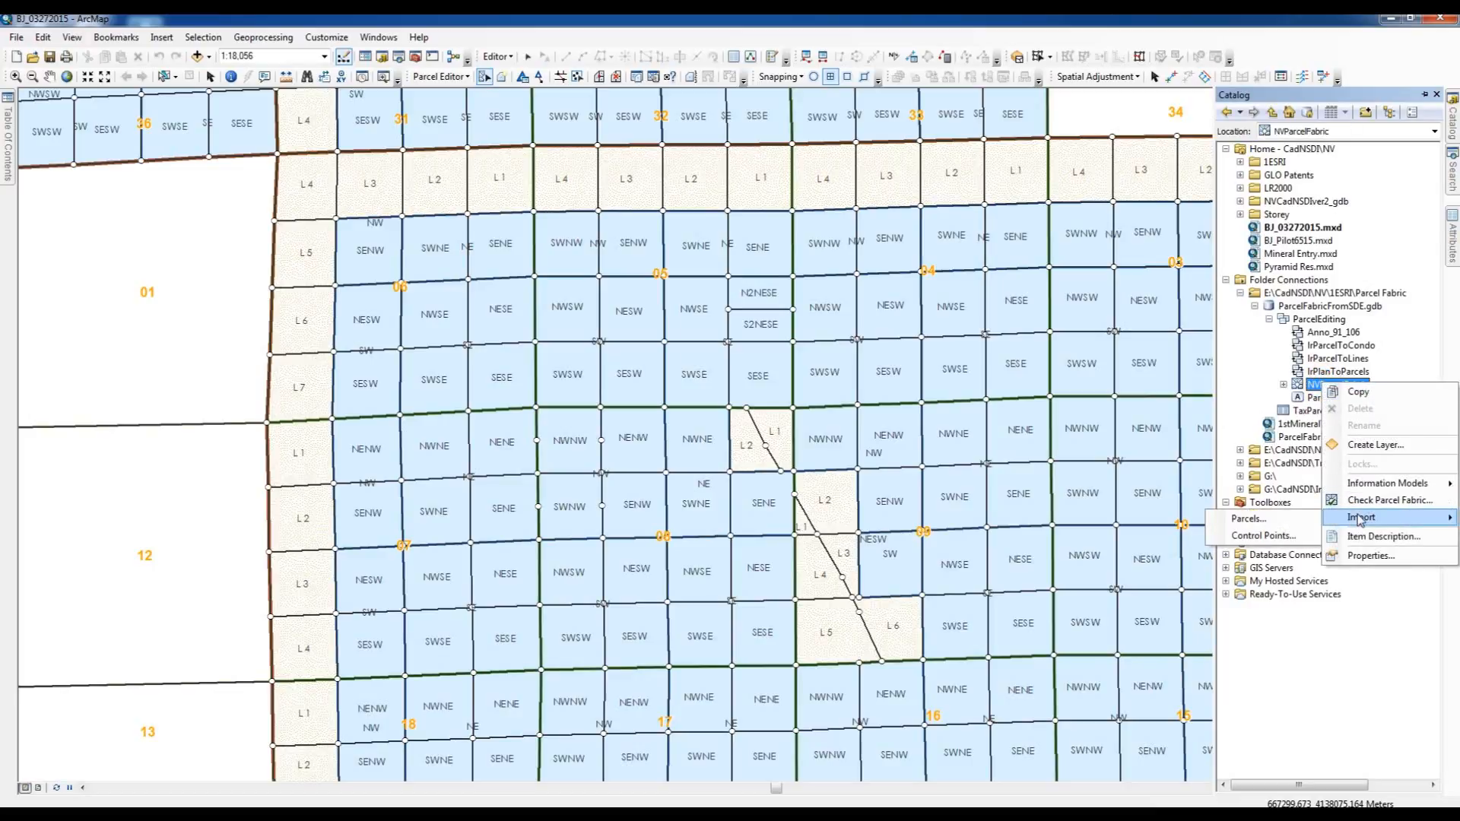
pyautogui.click(1264, 536)
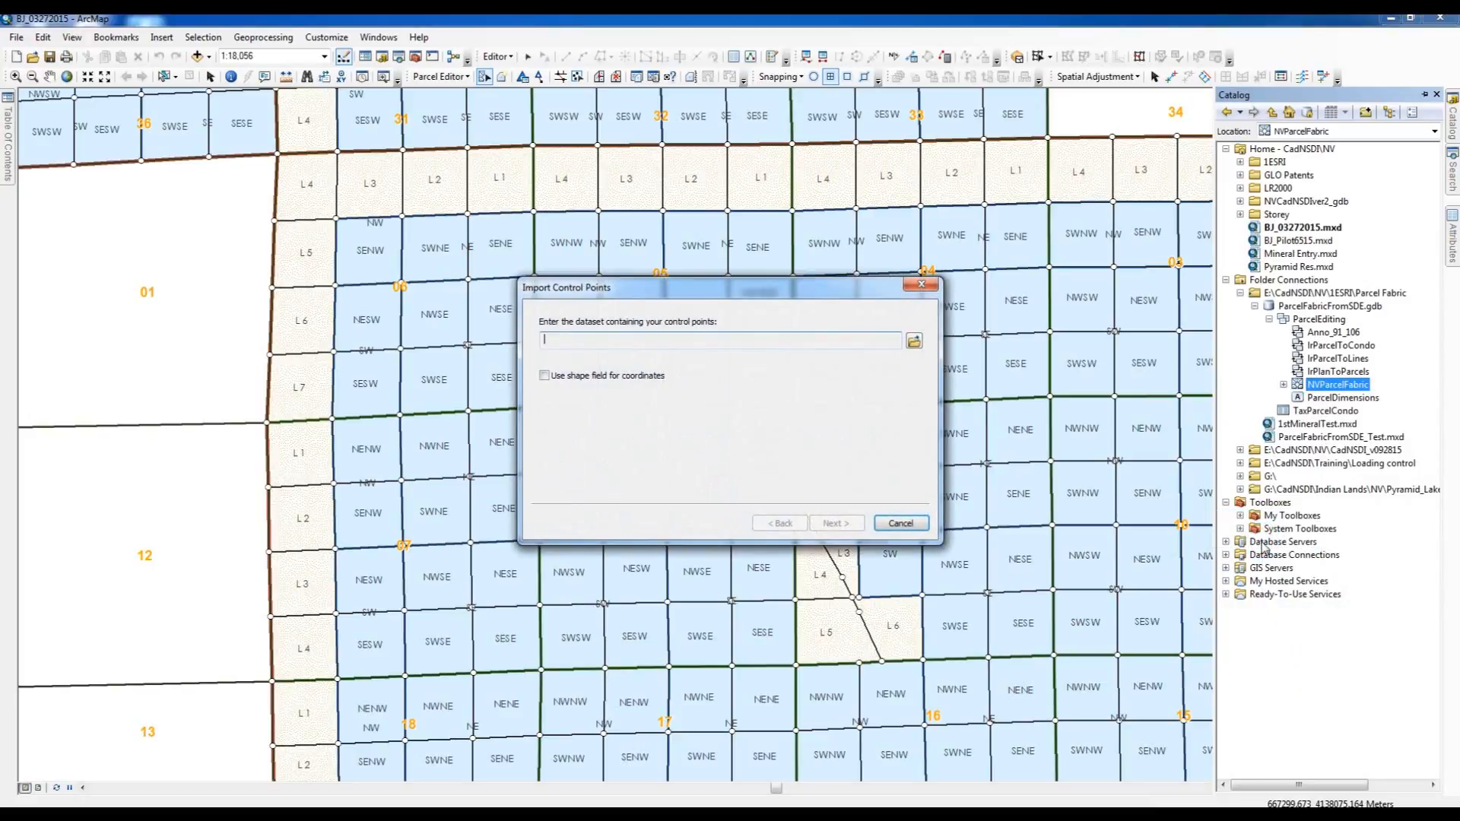
pyautogui.click(914, 343)
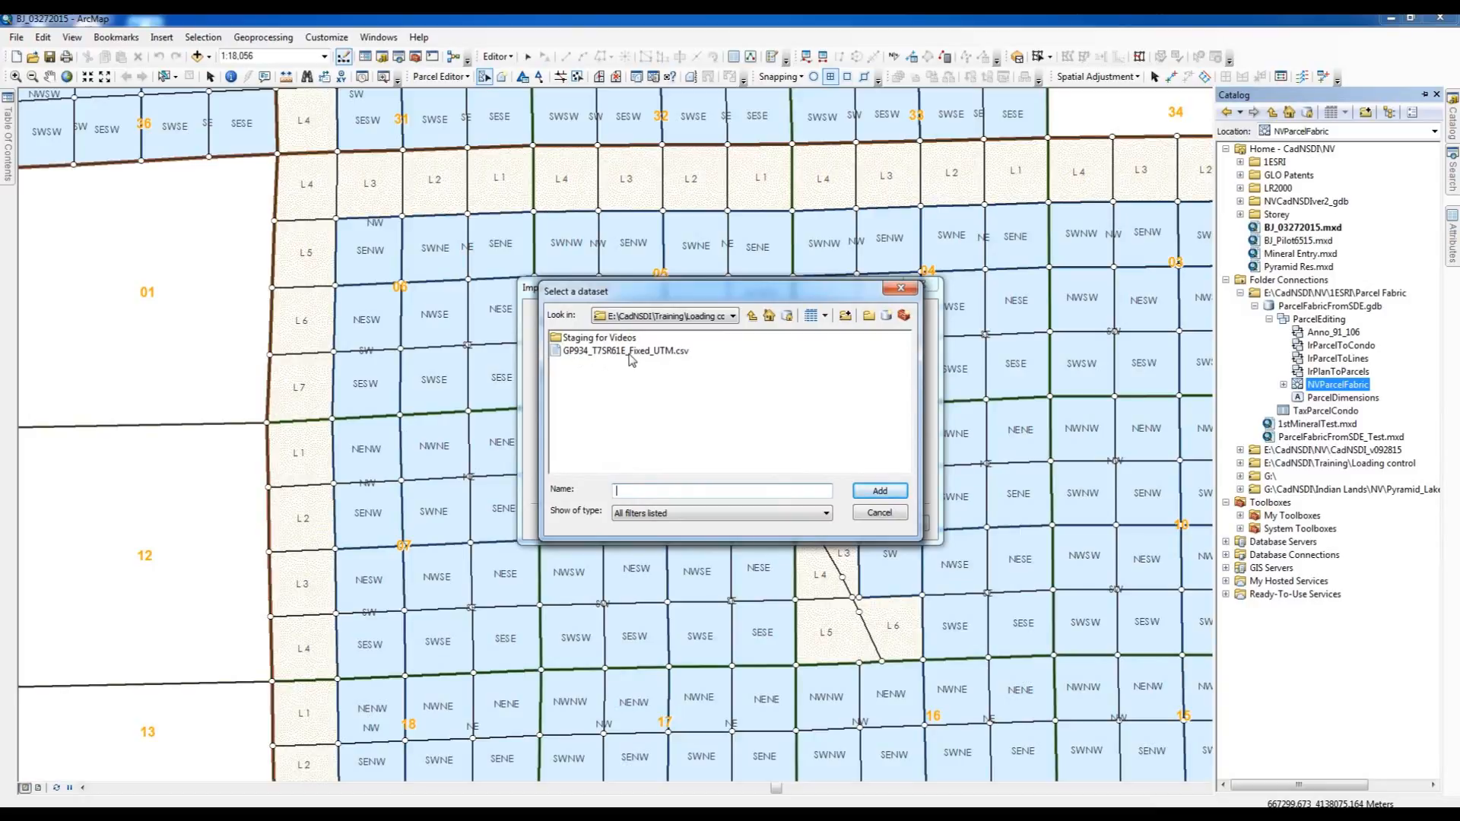
pyautogui.click(682, 354)
pyautogui.click(891, 492)
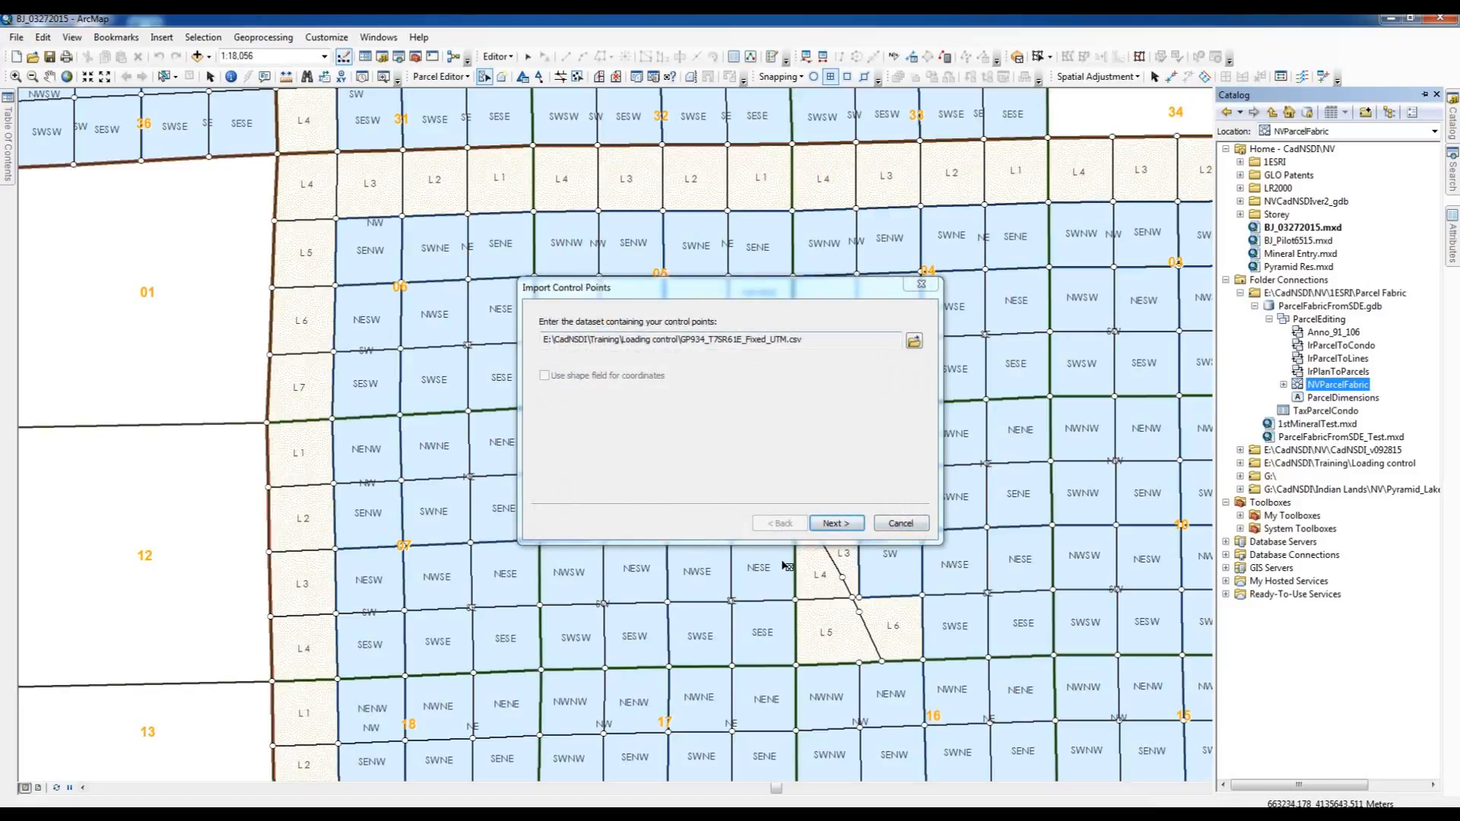
pyautogui.click(835, 524)
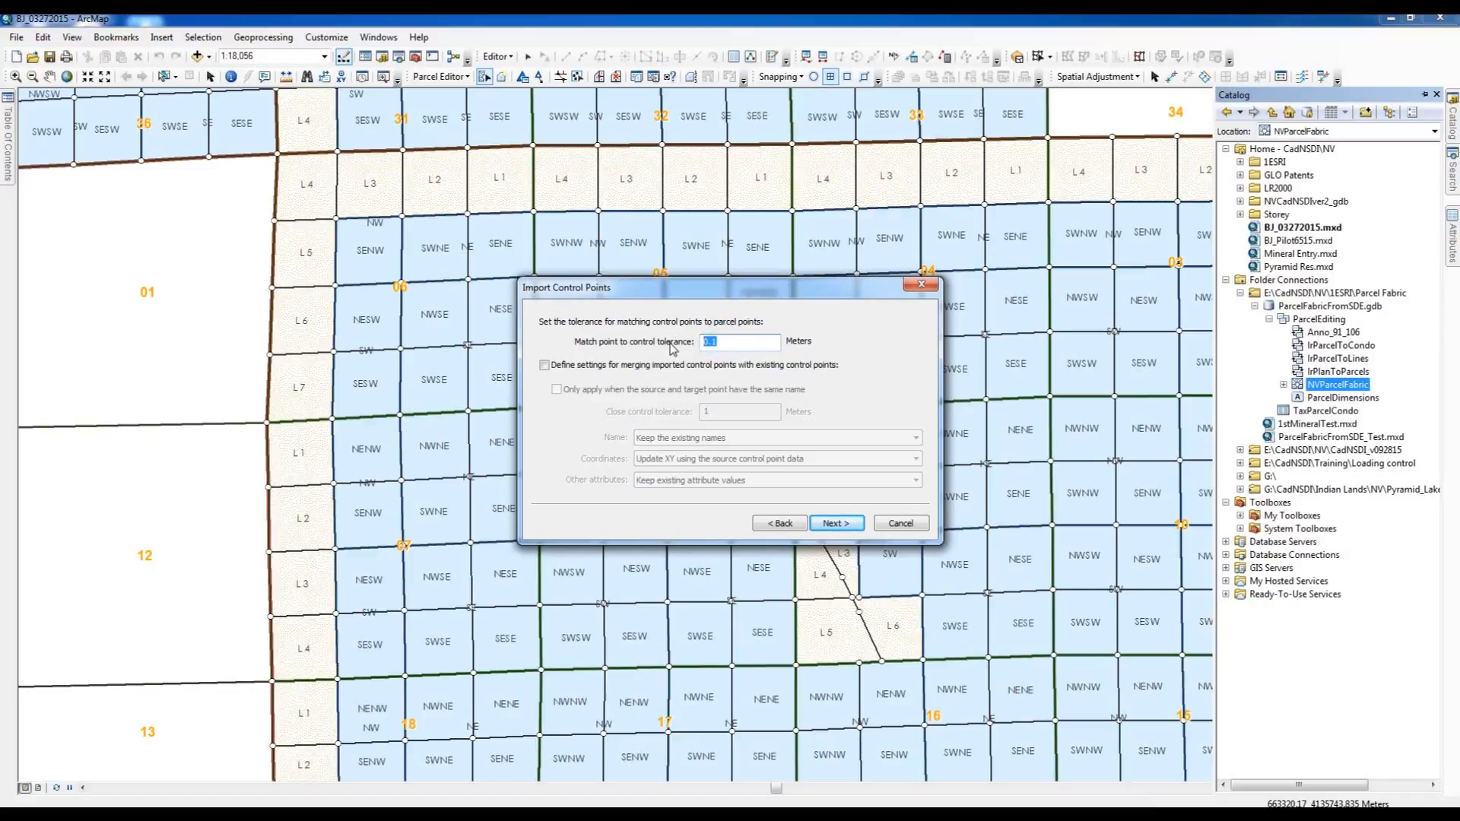
# - Set the match point to control tolerance to 10 meters and finish the control point import
pyautogui.write('10')
pyautogui.click(836, 524)
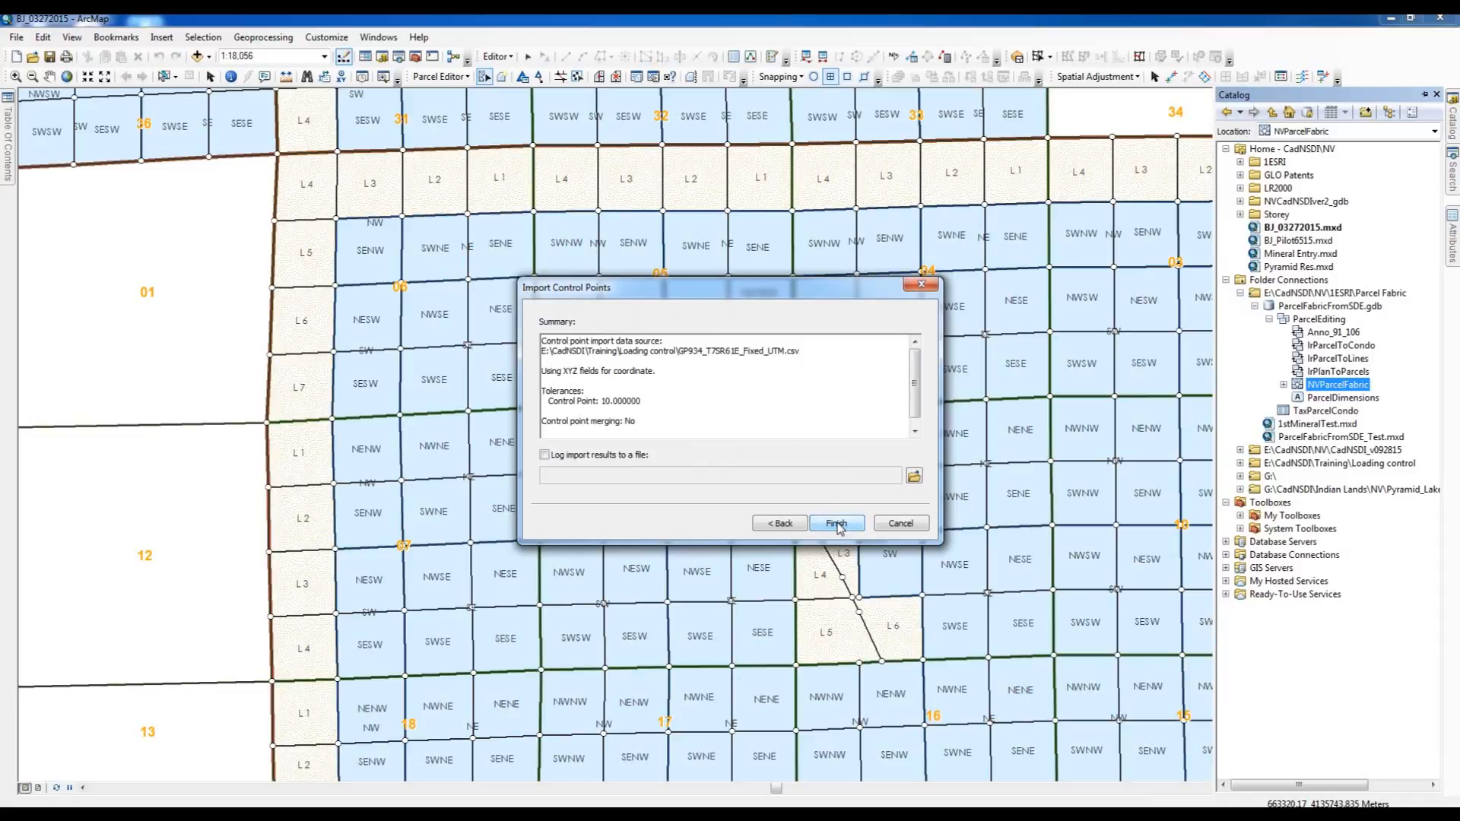
pyautogui.click(836, 524)
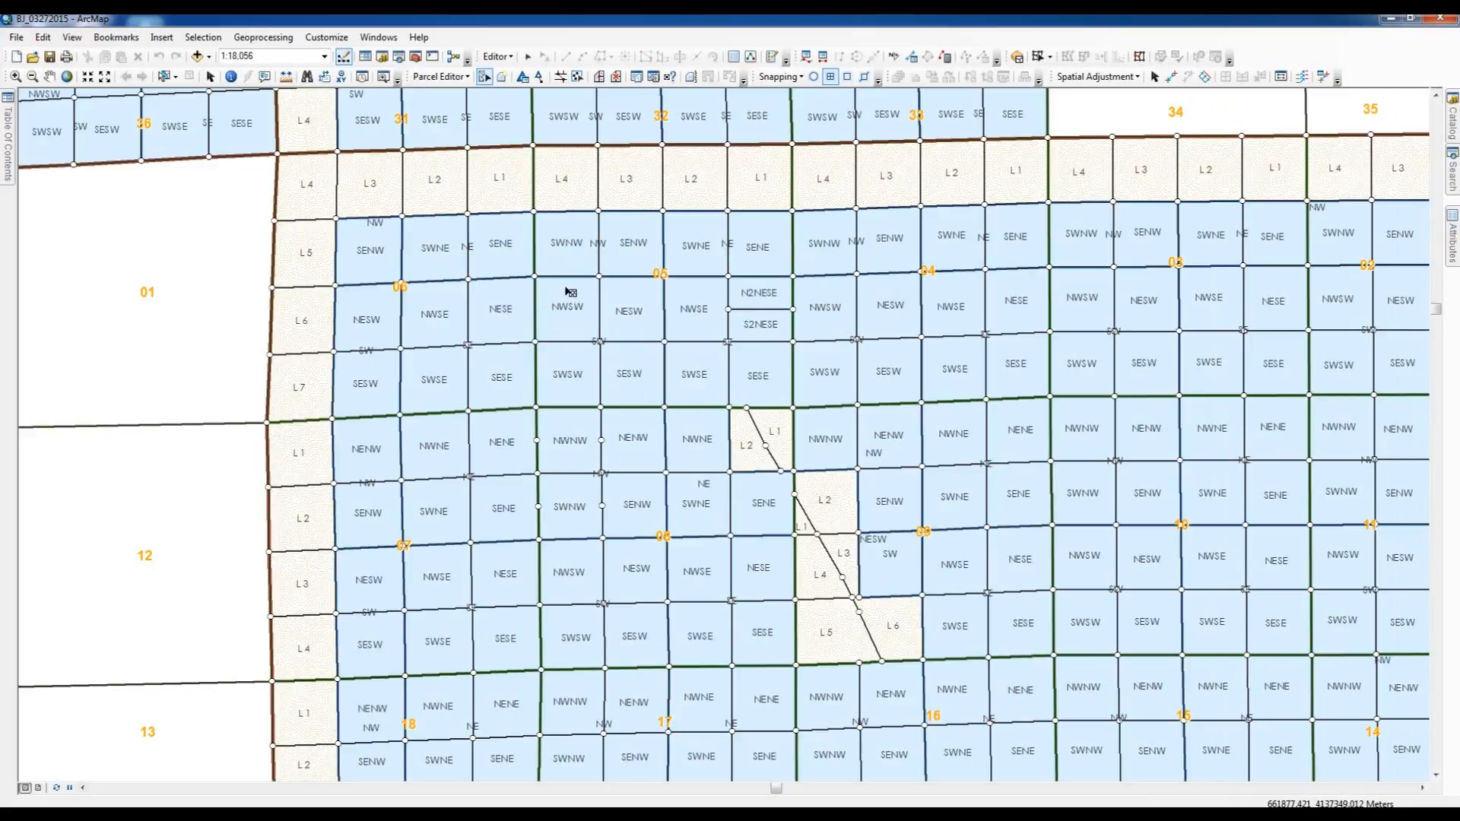
# - List the table of contents by drawing order, leaving its window set to auto-hide
pyautogui.moveTo(7, 101)
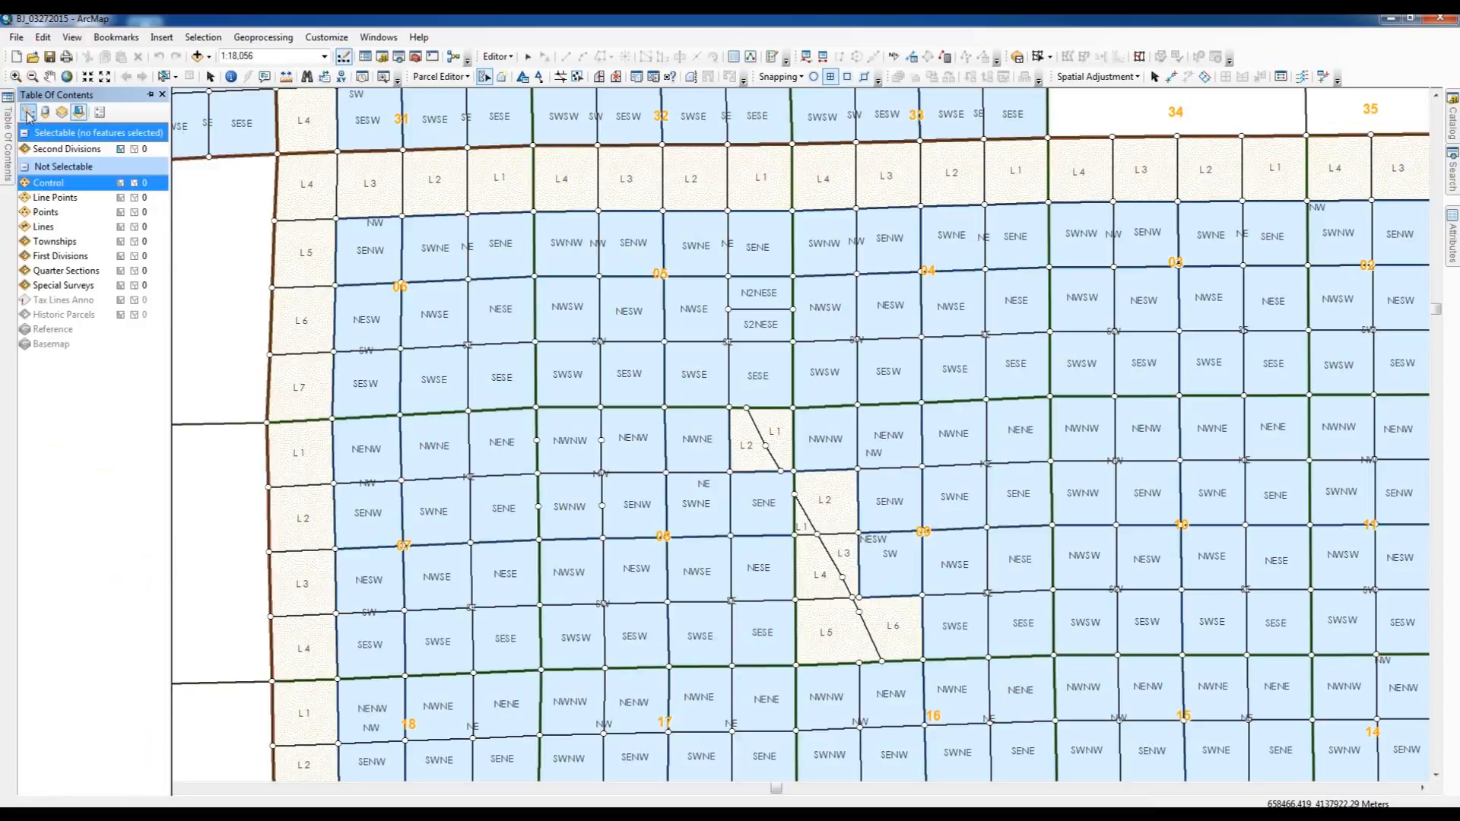
pyautogui.click(28, 113)
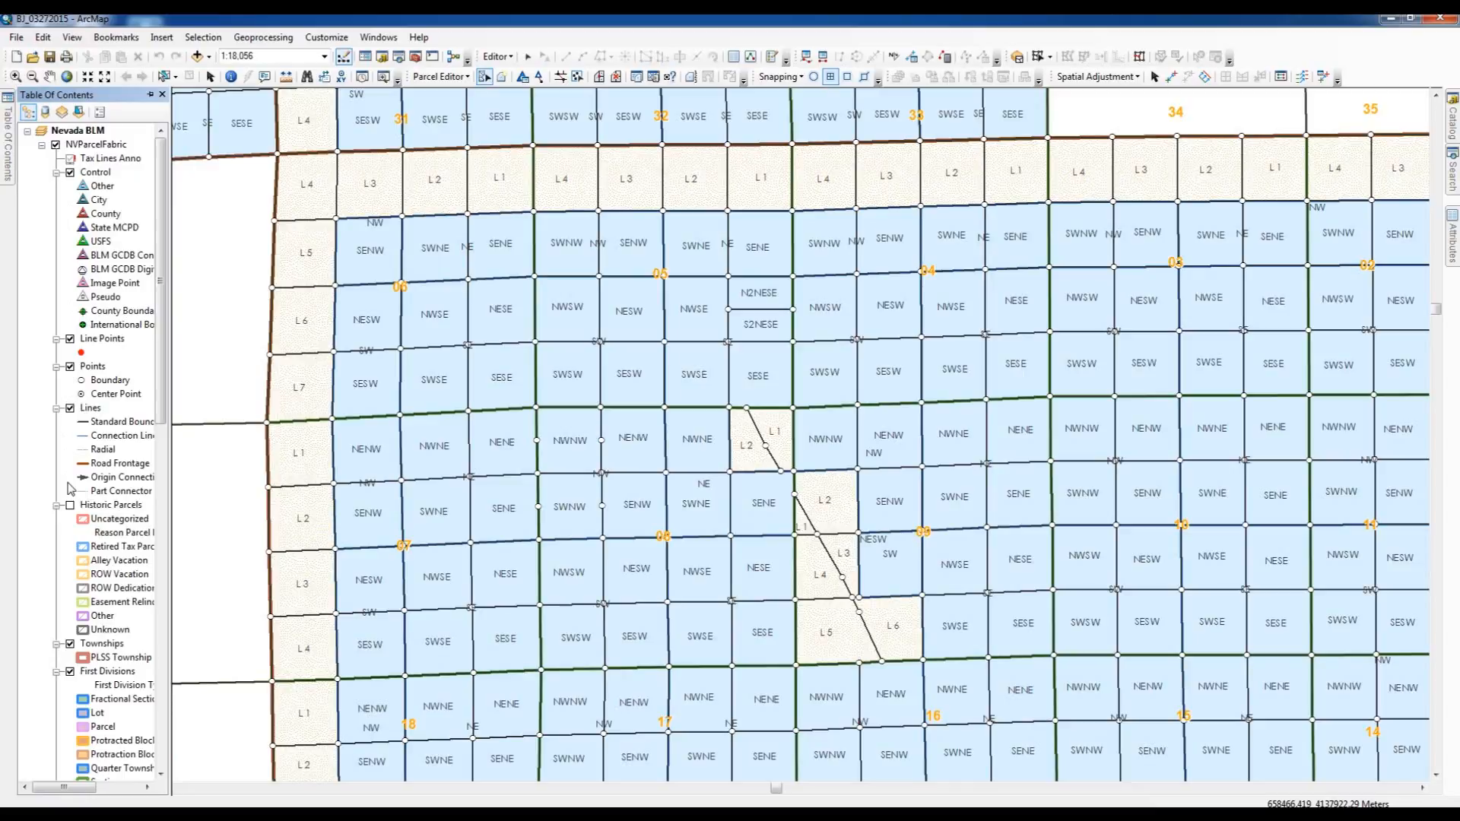
pyautogui.click(151, 96)
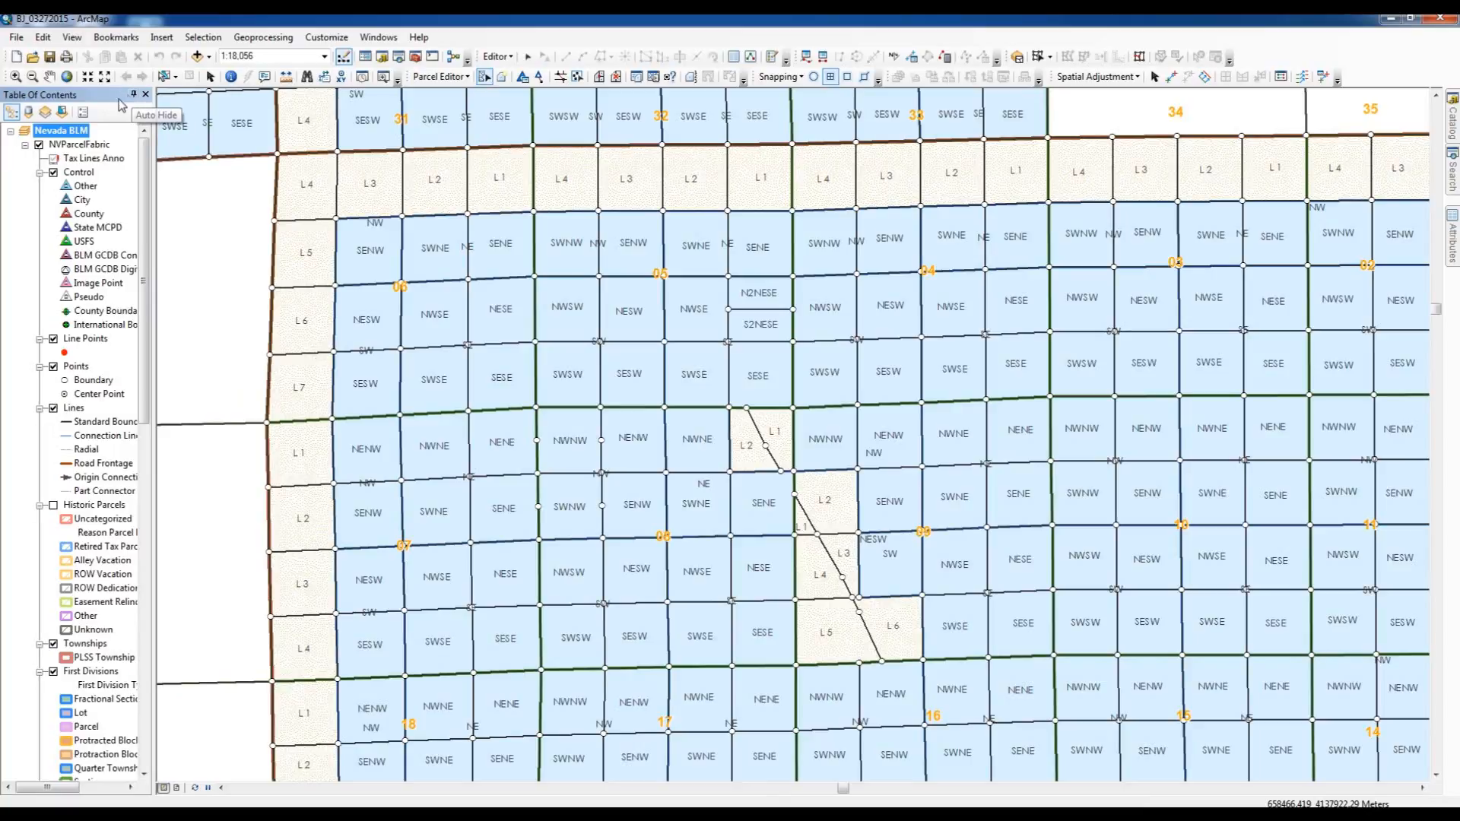
pyautogui.click(135, 95)
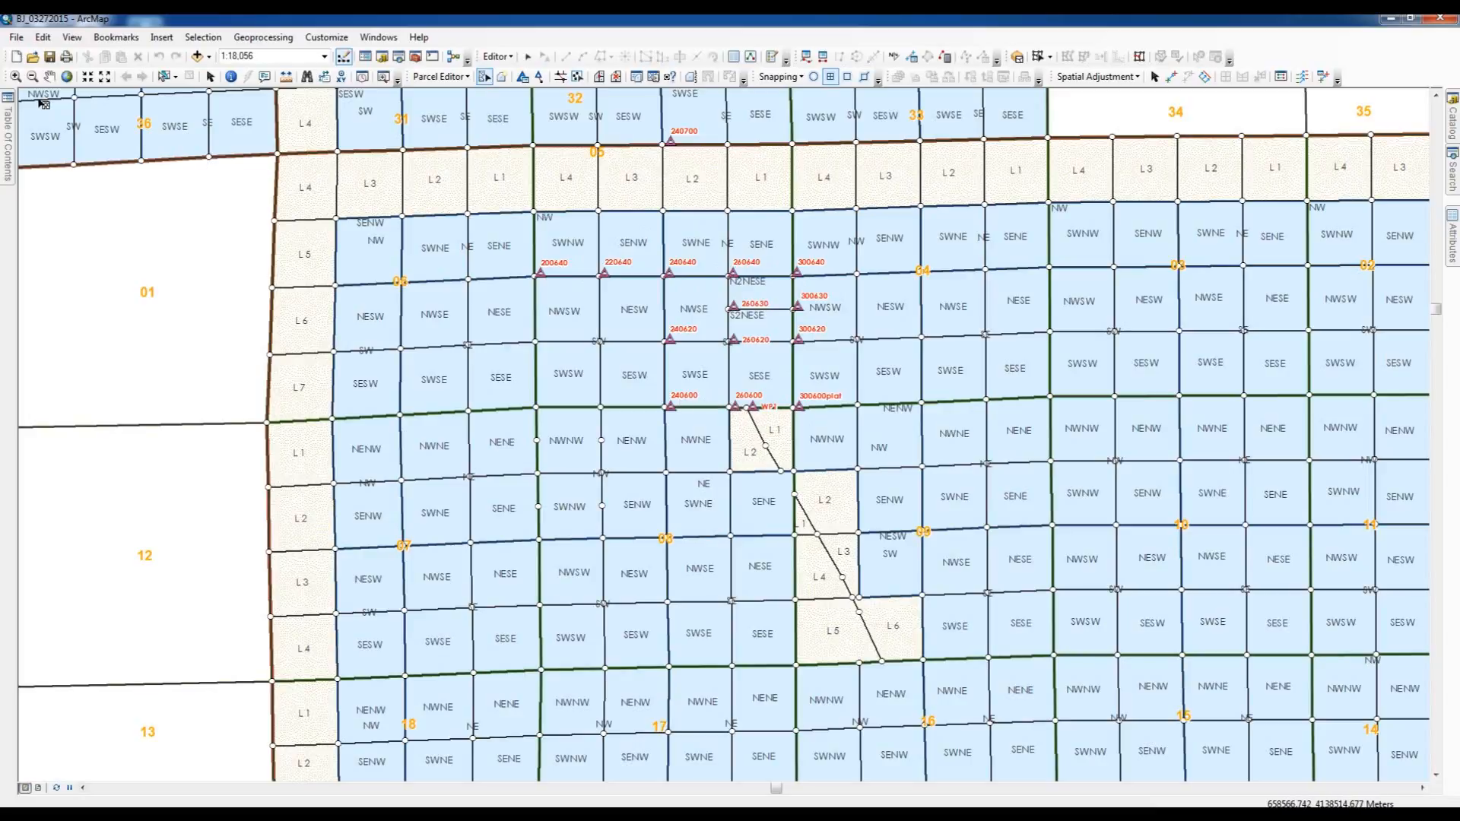
# - Start the control point tool, look through its point list, and choose the BLM GCDB Control feature template
pyautogui.moveTo(9, 110)
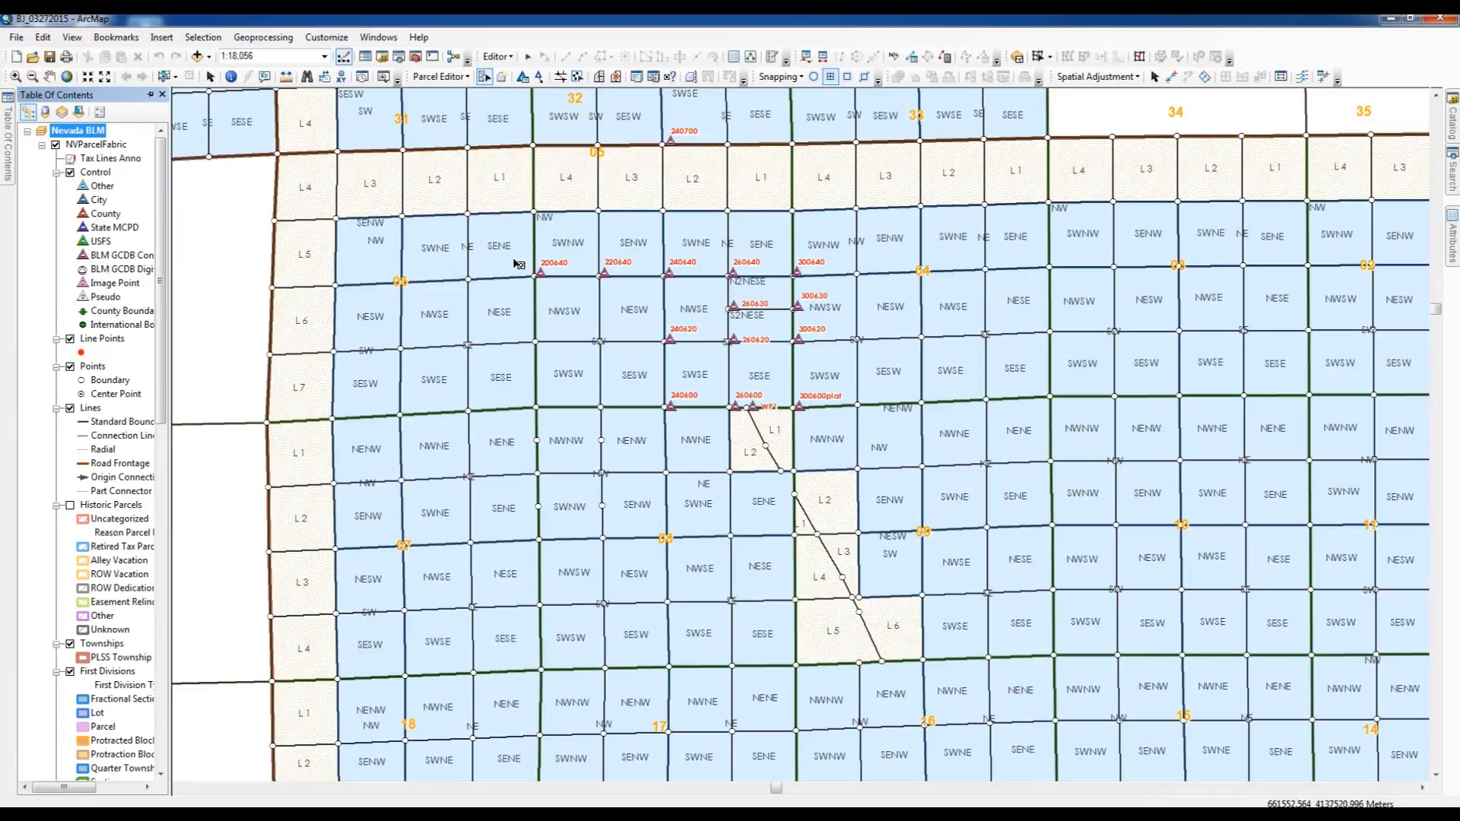
pyautogui.click(539, 76)
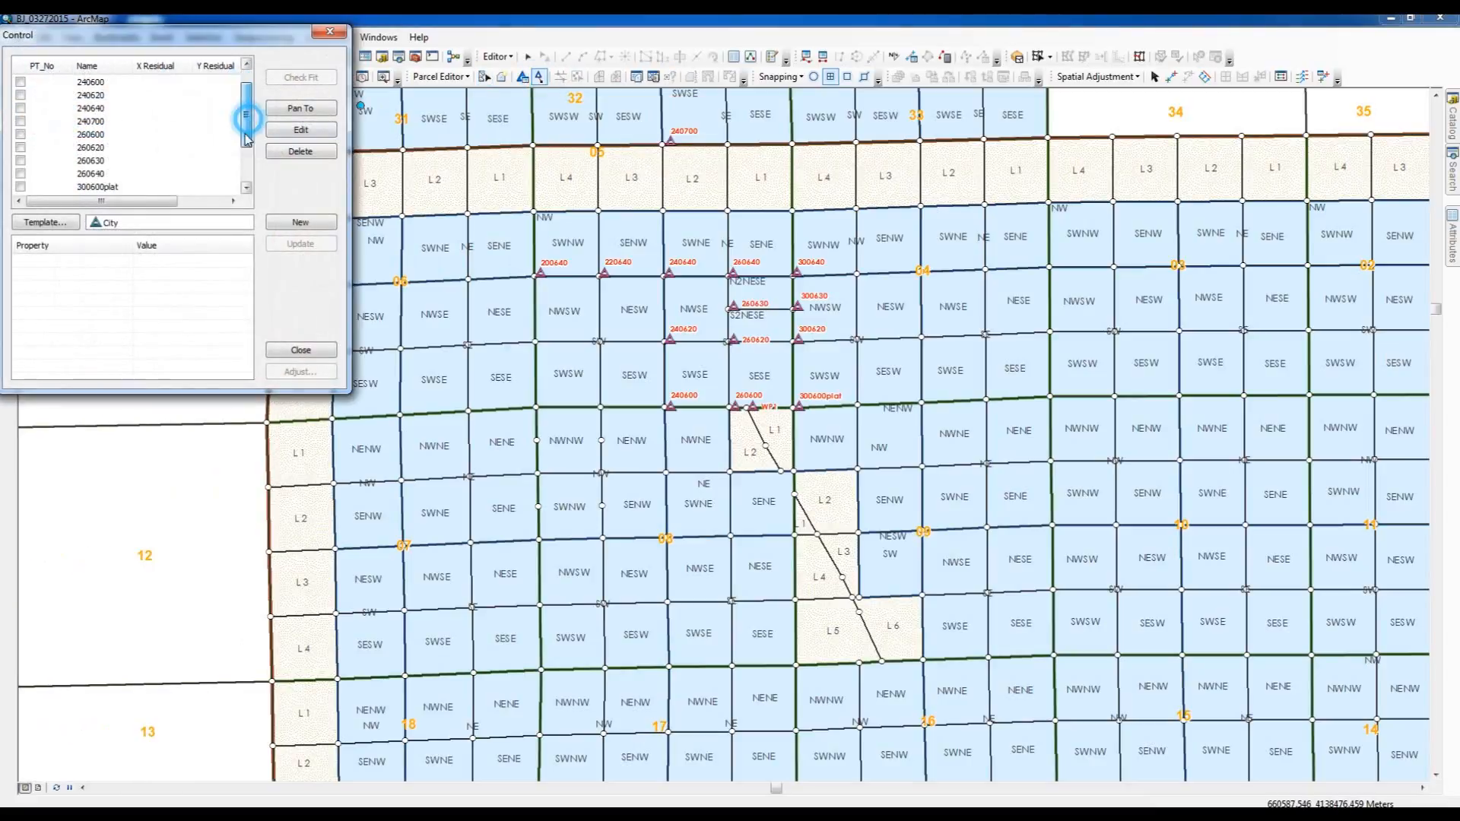
pyautogui.moveTo(246, 113)
pyautogui.mouseDown()
pyautogui.moveTo(250, 180)
pyautogui.moveTo(256, 109)
pyautogui.mouseUp()
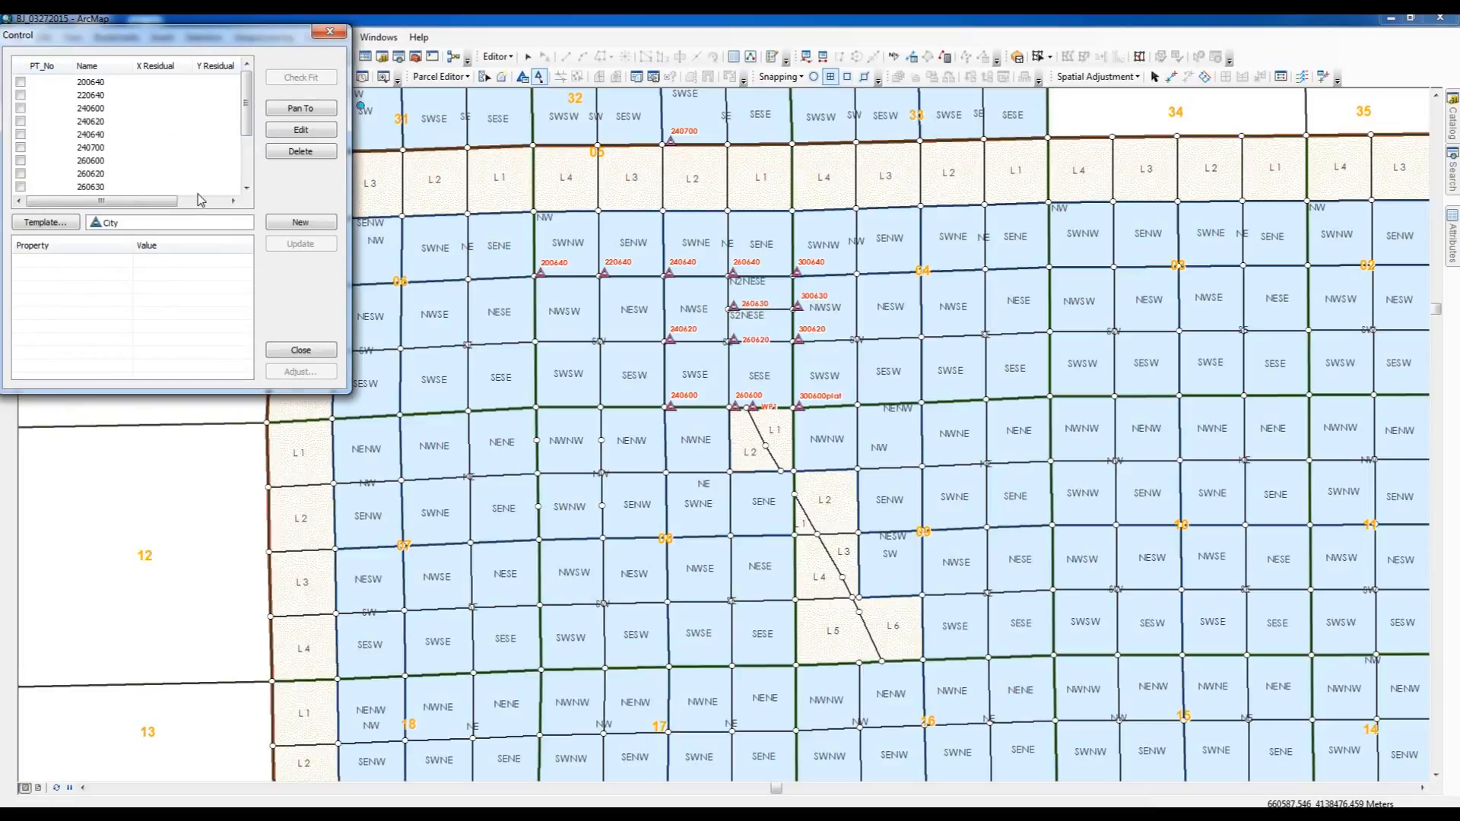
pyautogui.click(58, 226)
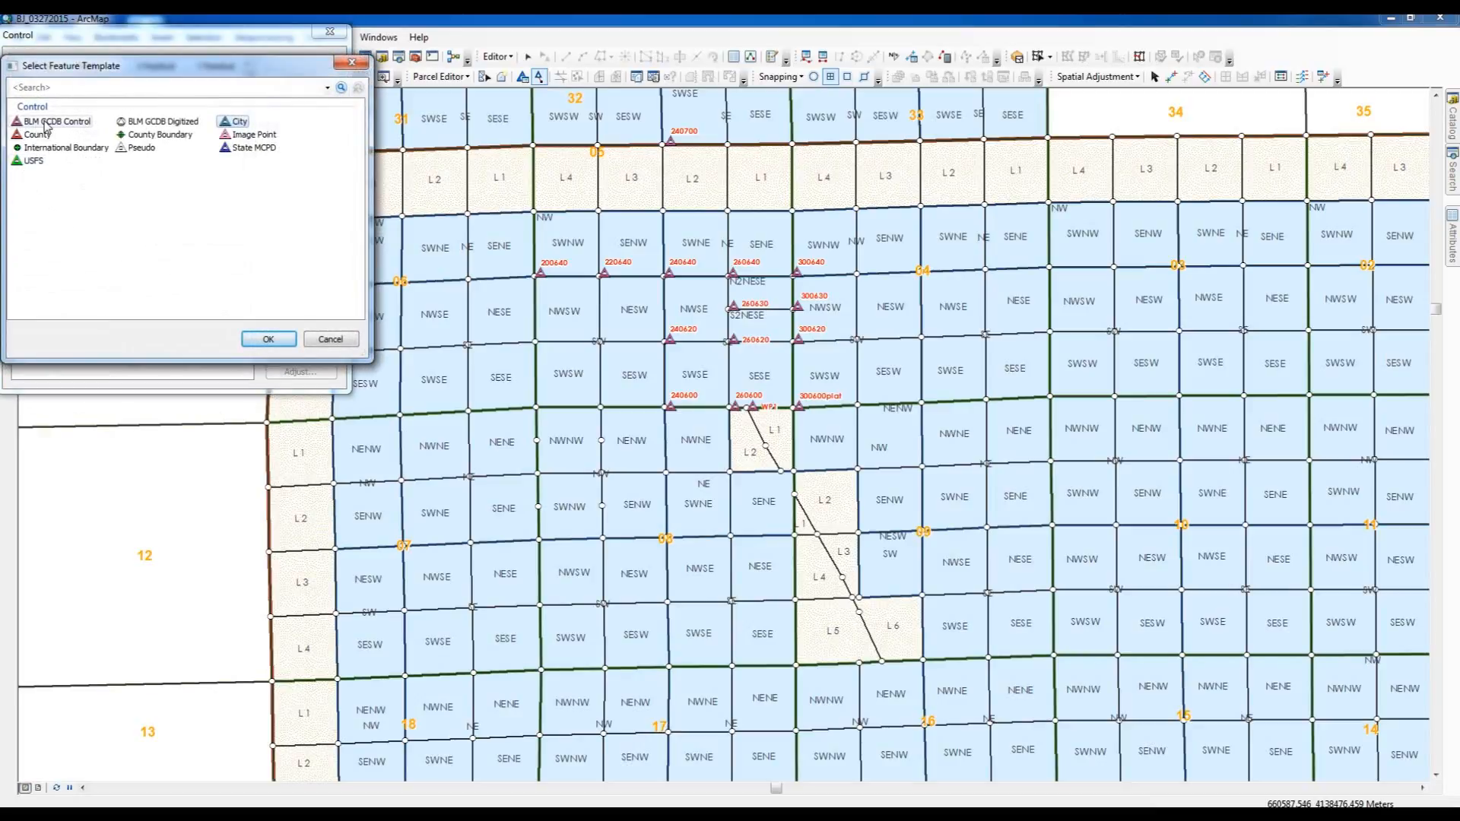
pyautogui.click(45, 124)
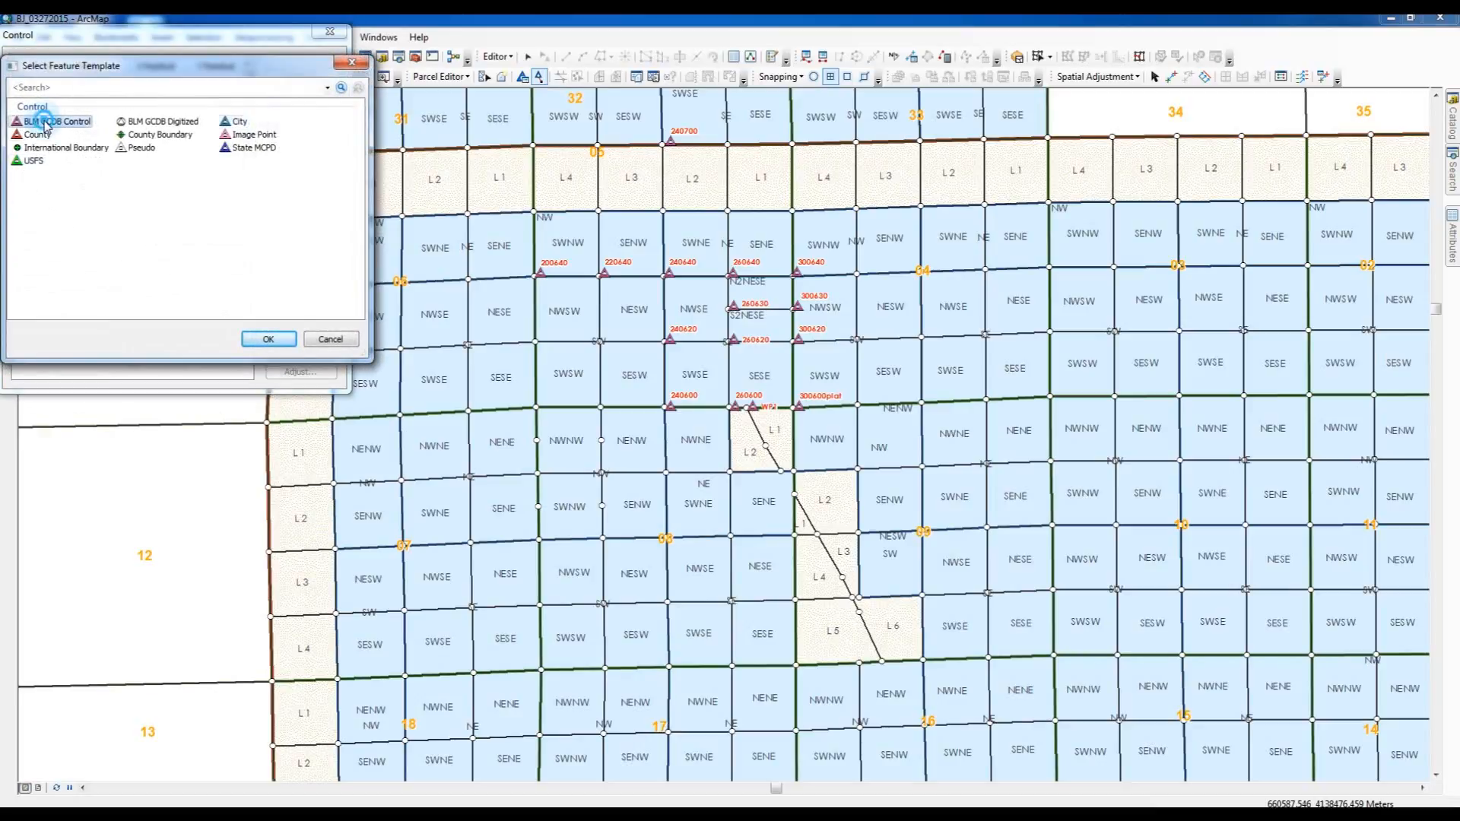
pyautogui.click(263, 340)
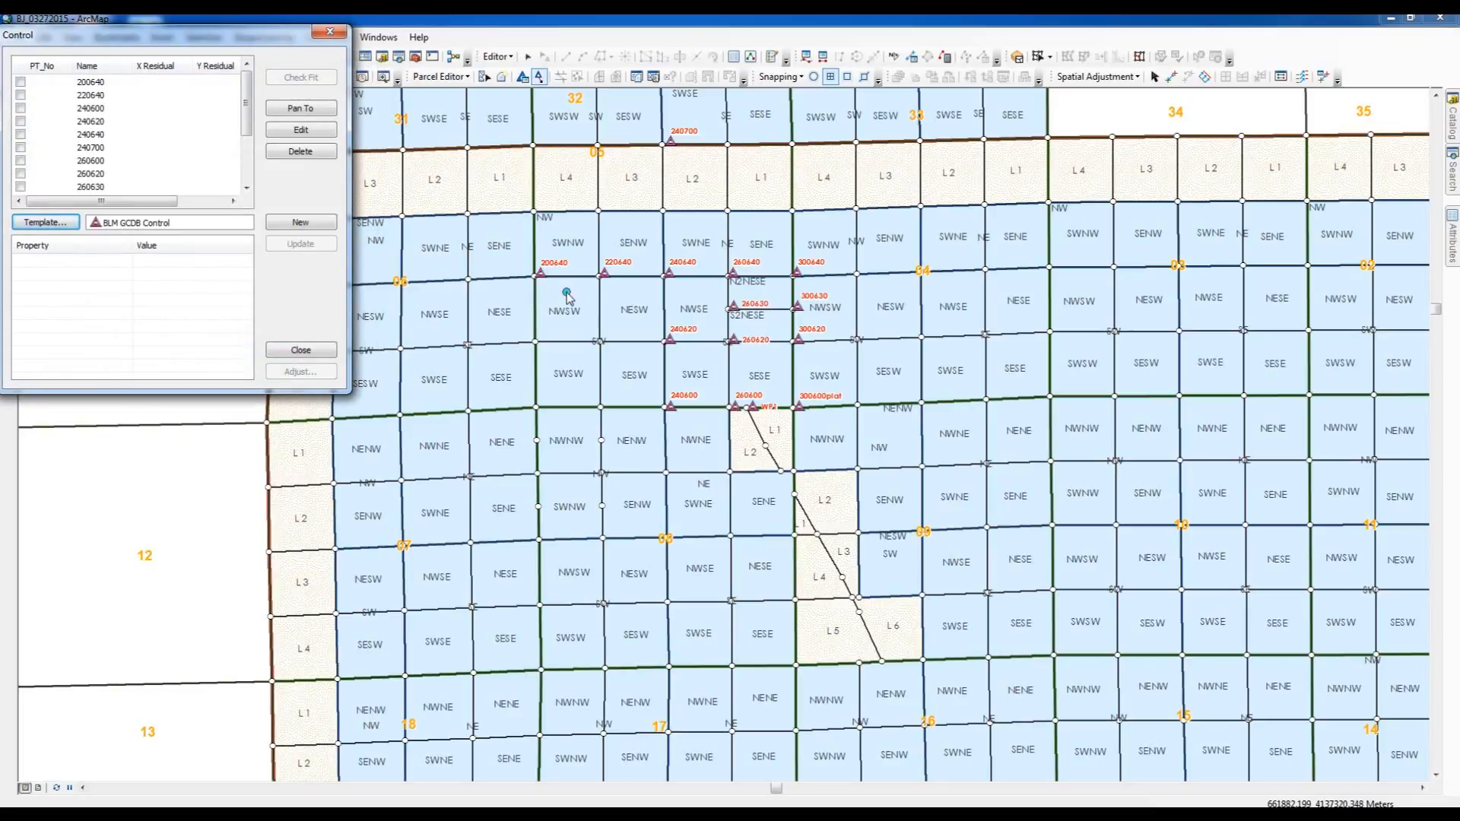
# - Associate control point 240700 on the township's north boundary with its parcel corner point, and finish the control session
pyautogui.click(675, 146)
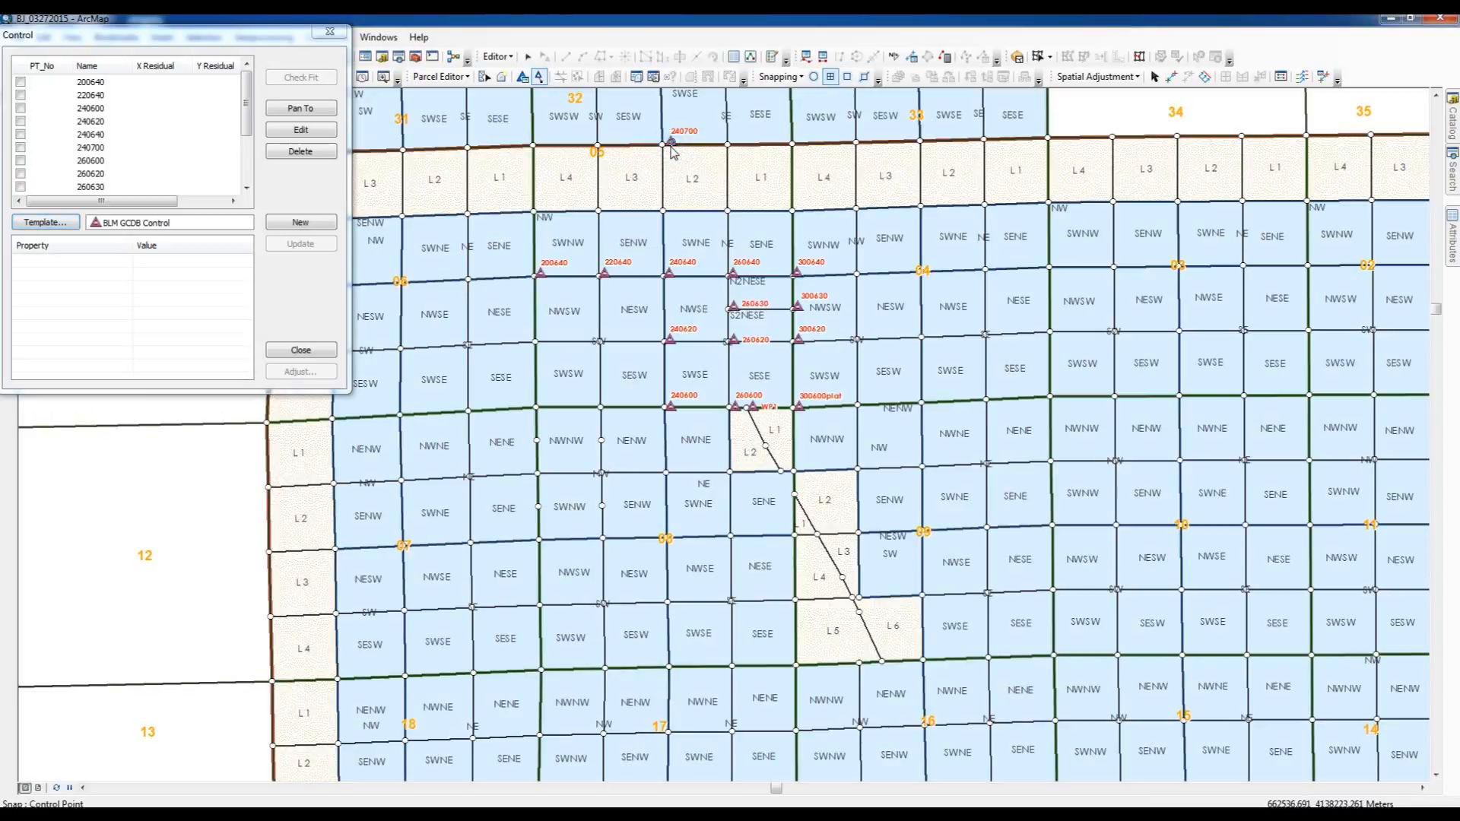
pyautogui.click(666, 149)
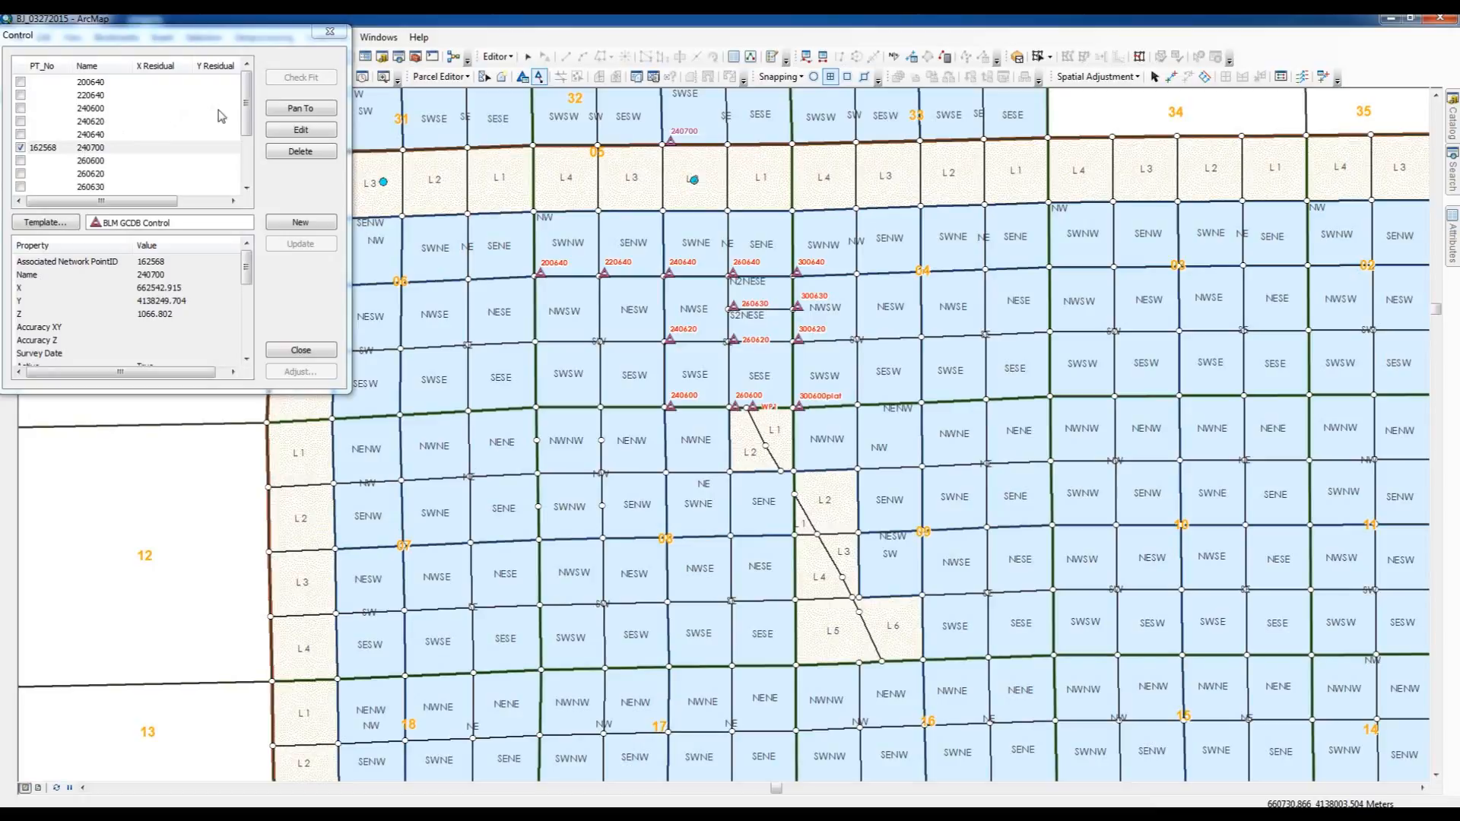
pyautogui.click(299, 352)
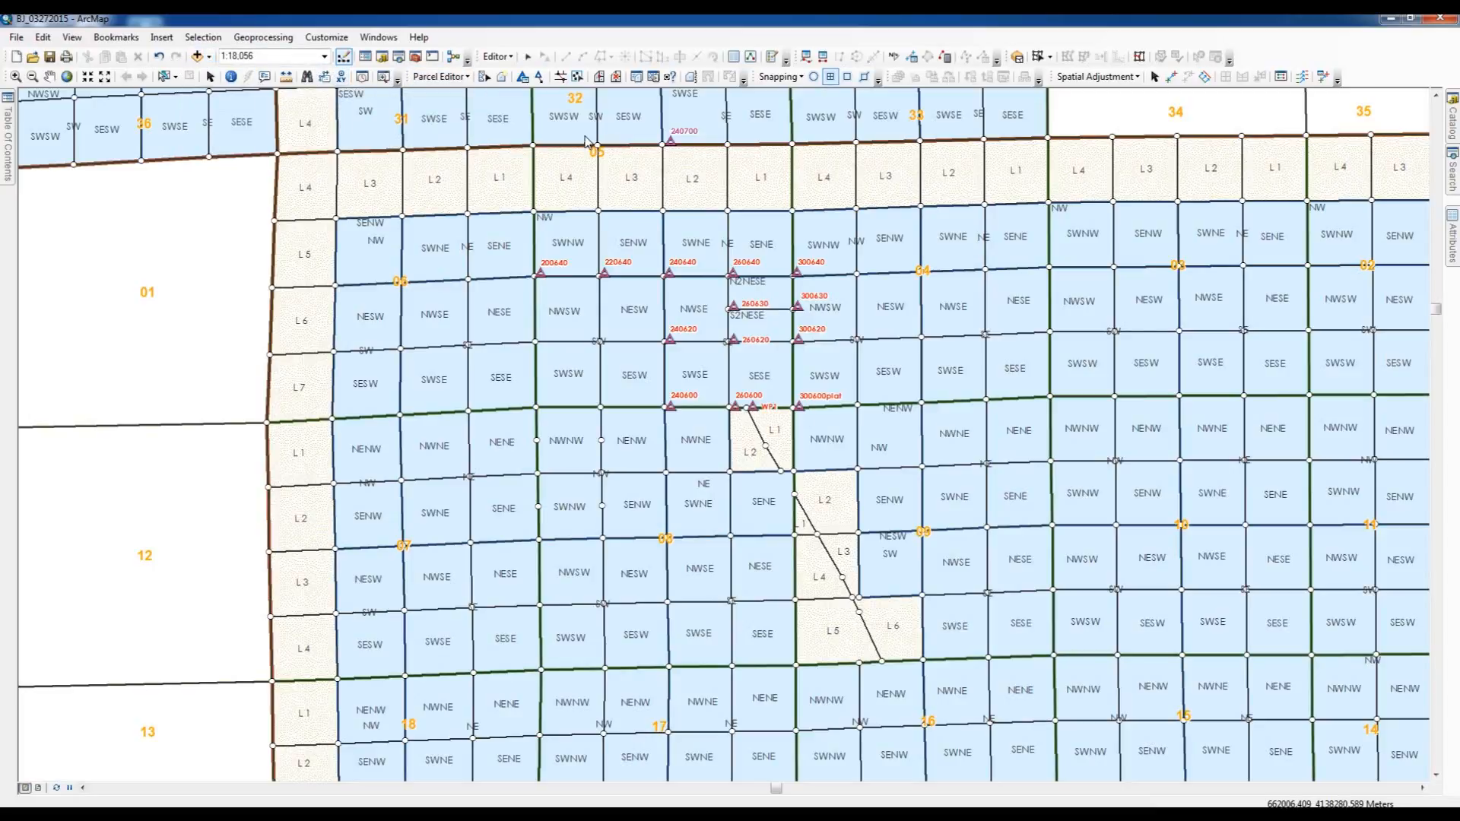
# - Stop the parcel editing session without saving the edits
pyautogui.click(466, 77)
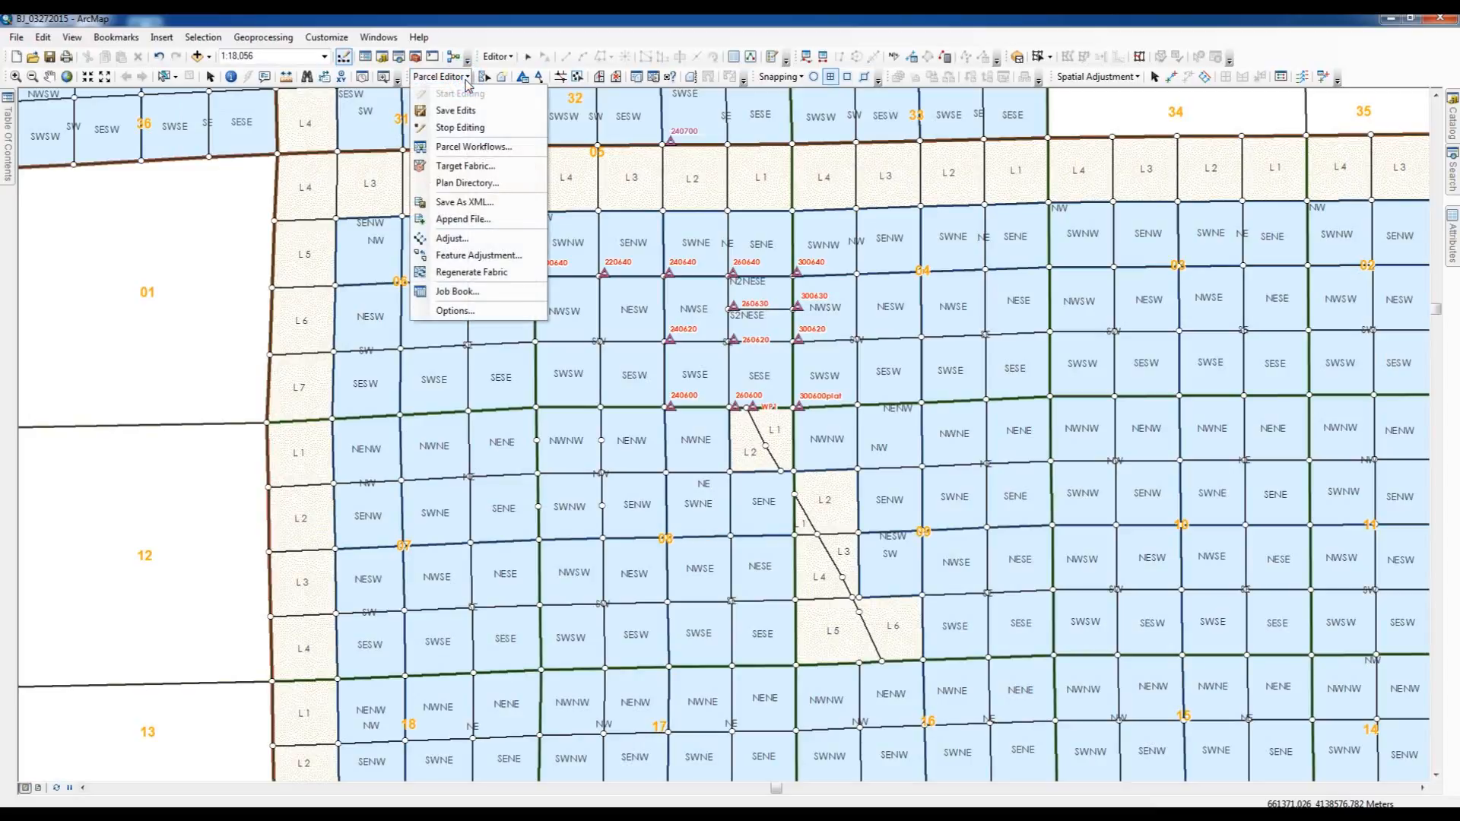
pyautogui.click(460, 128)
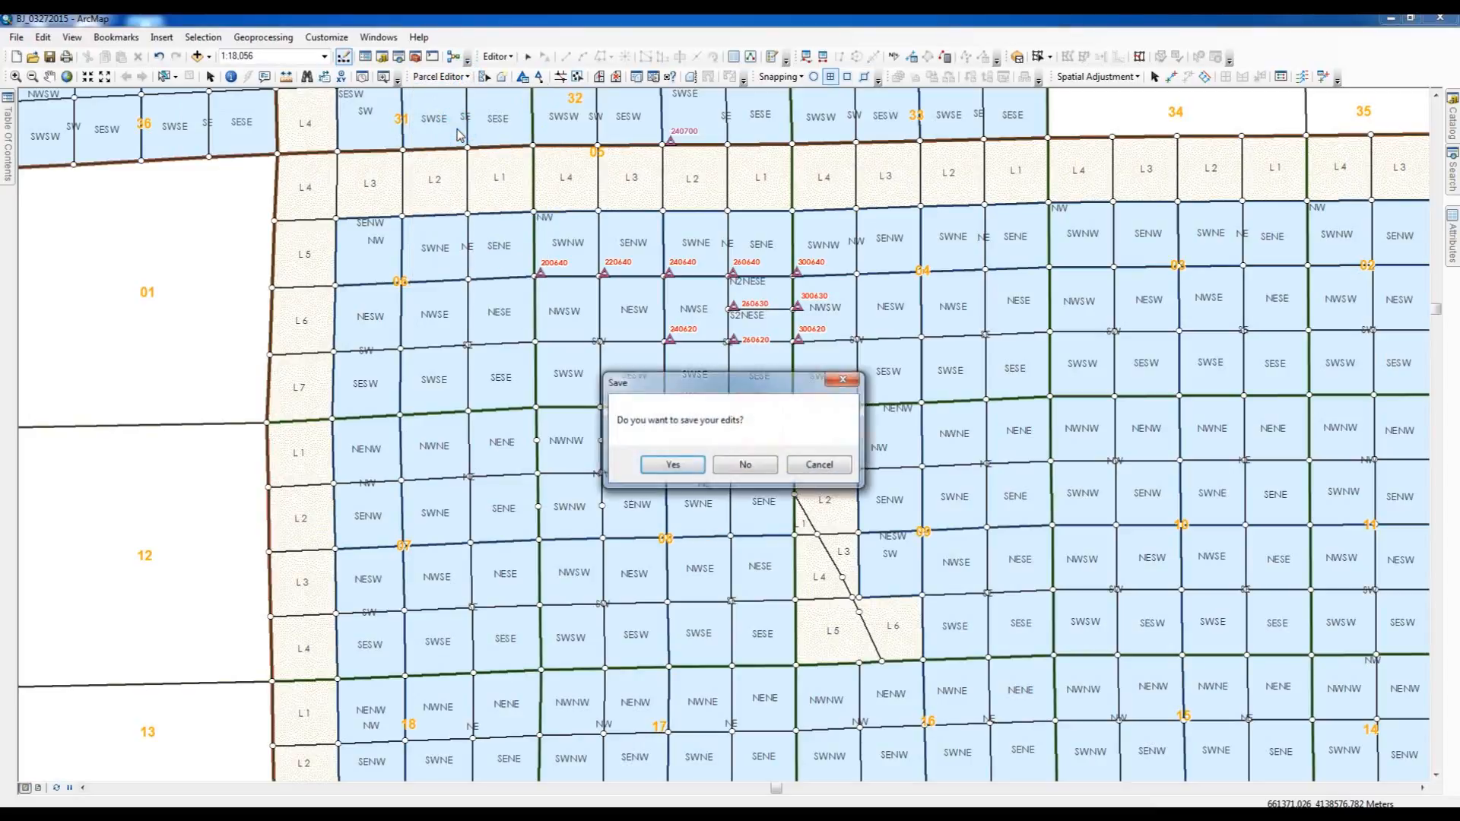
pyautogui.click(746, 465)
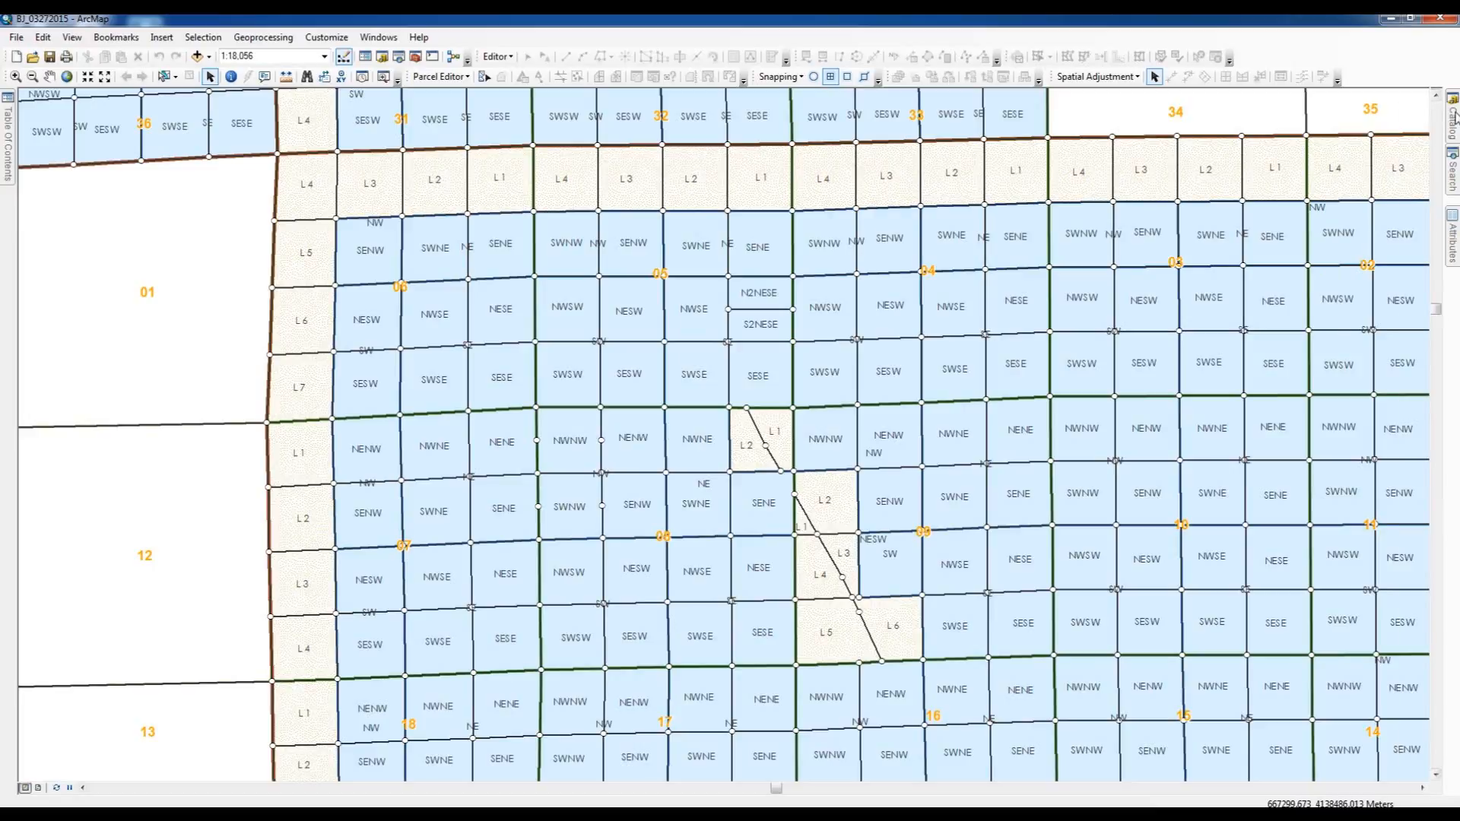
# - Outside an edit session, begin importing control points from GP934_T7SR61E_Fixed_UTM.csv into NVParcelFabric and proceed to the tolerance settings
pyautogui.moveTo(1454, 118)
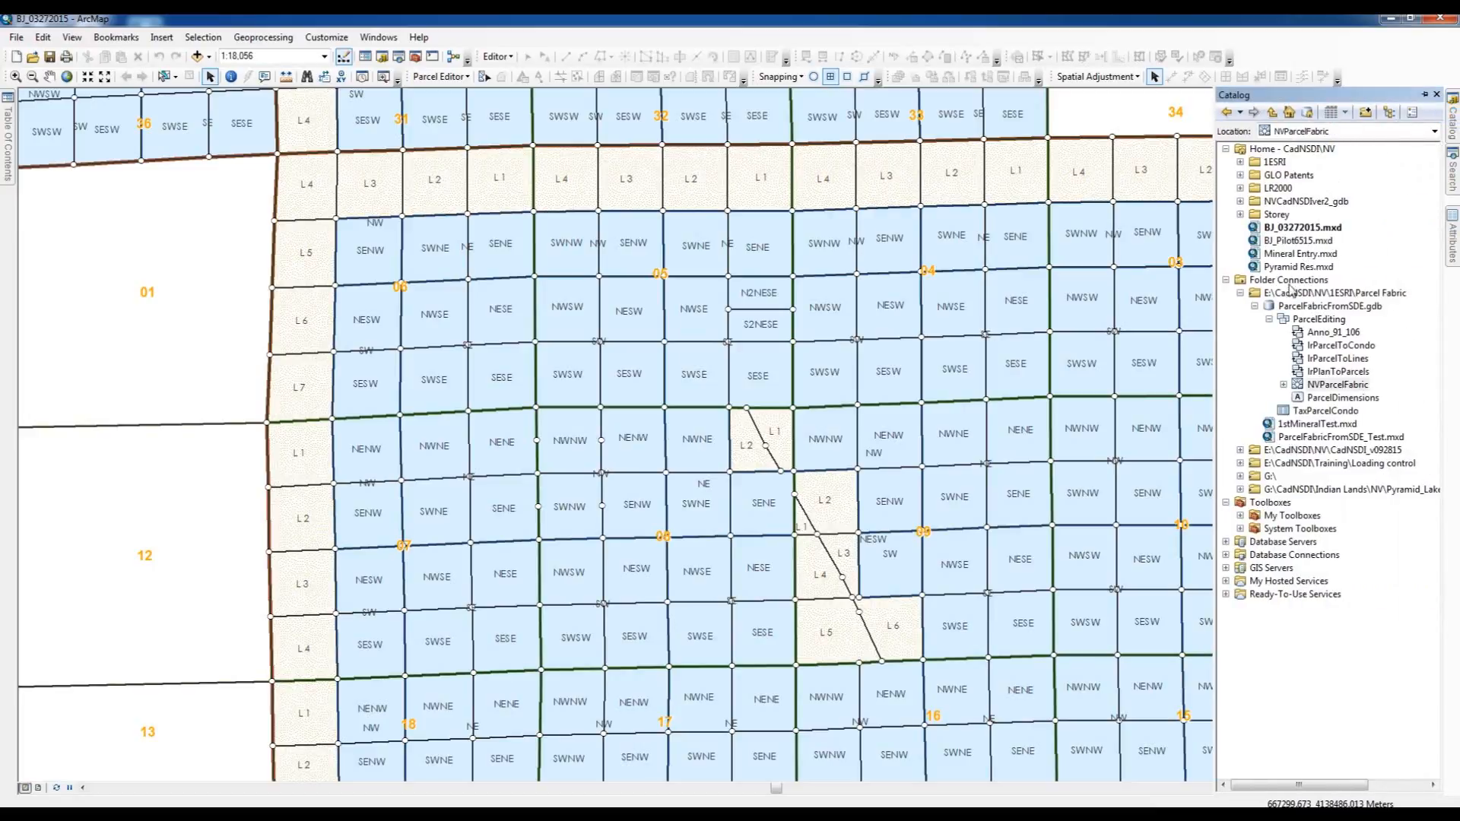
pyautogui.rightClick(1321, 388)
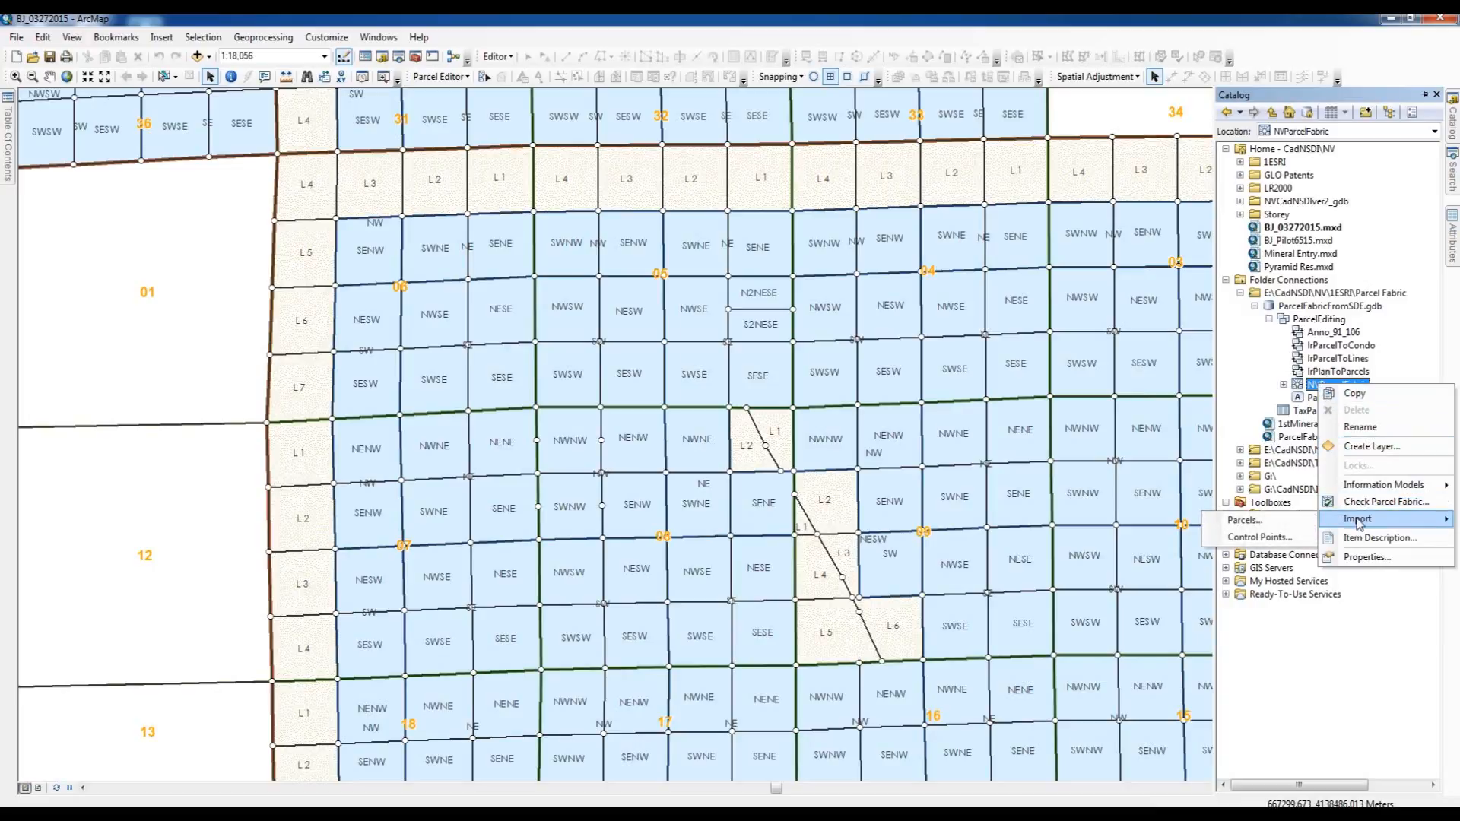
pyautogui.moveTo(1358, 525)
pyautogui.click(1271, 540)
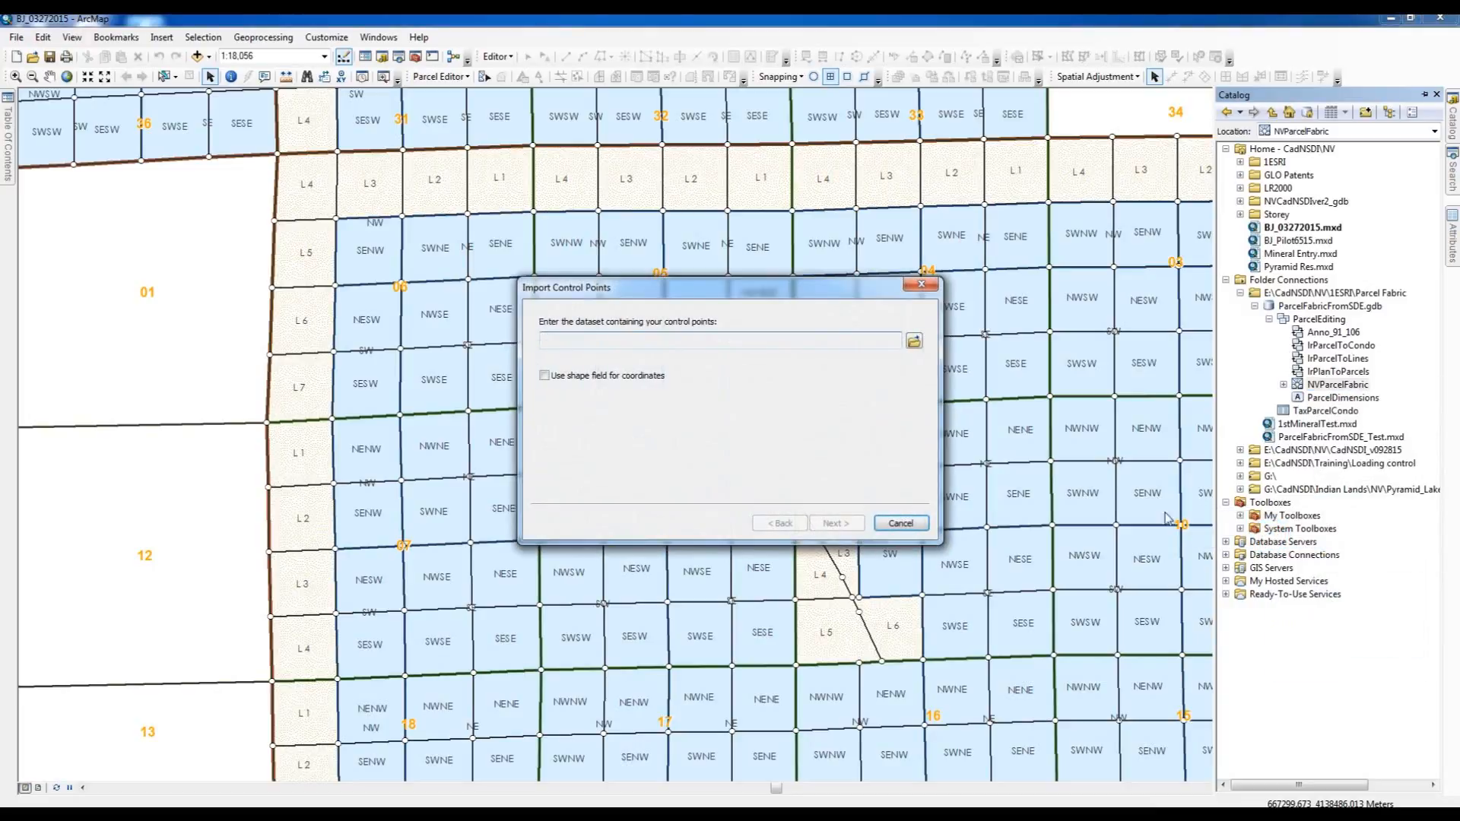
pyautogui.click(915, 344)
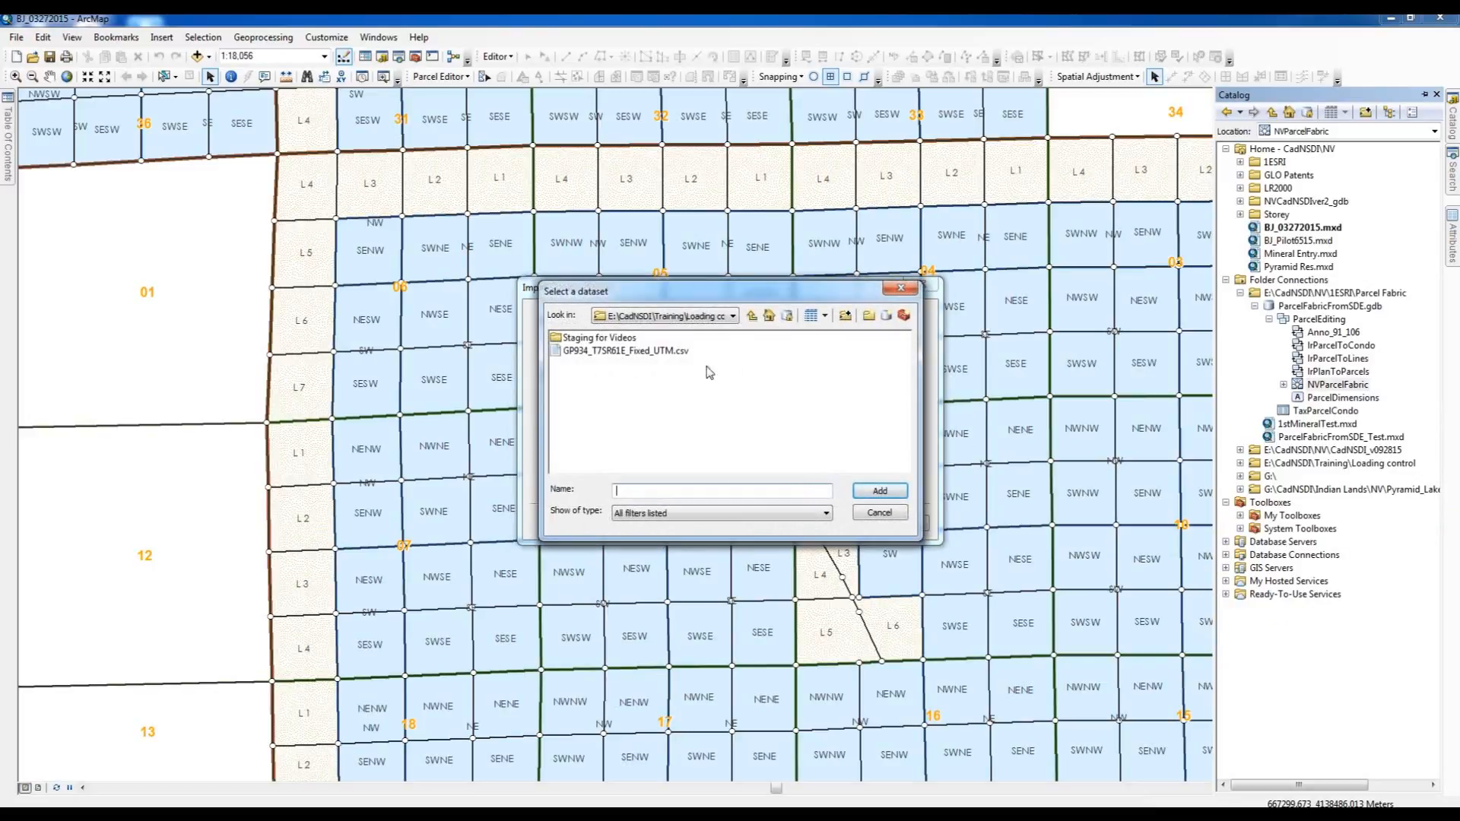
pyautogui.click(618, 351)
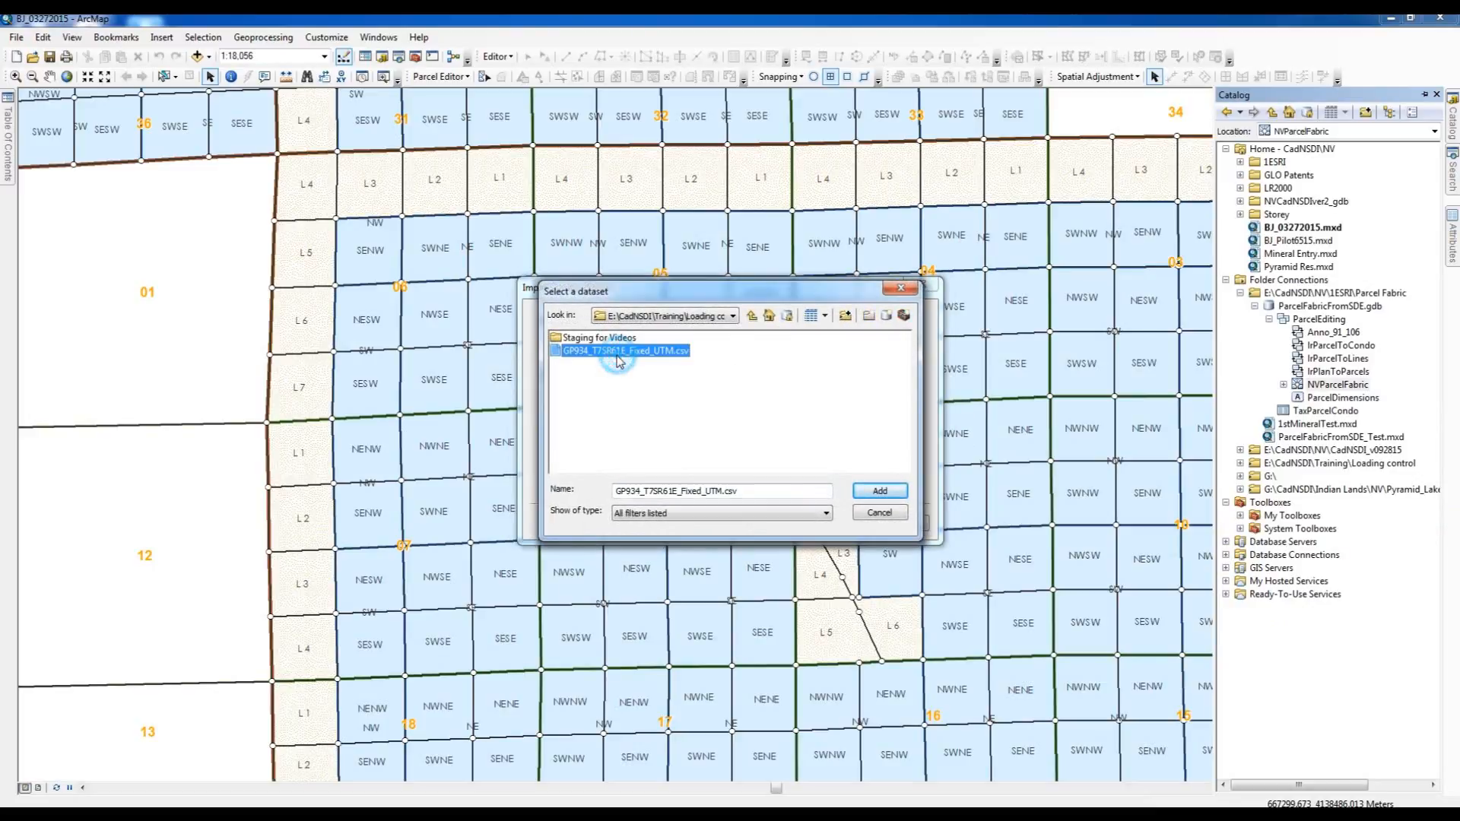
pyautogui.click(879, 493)
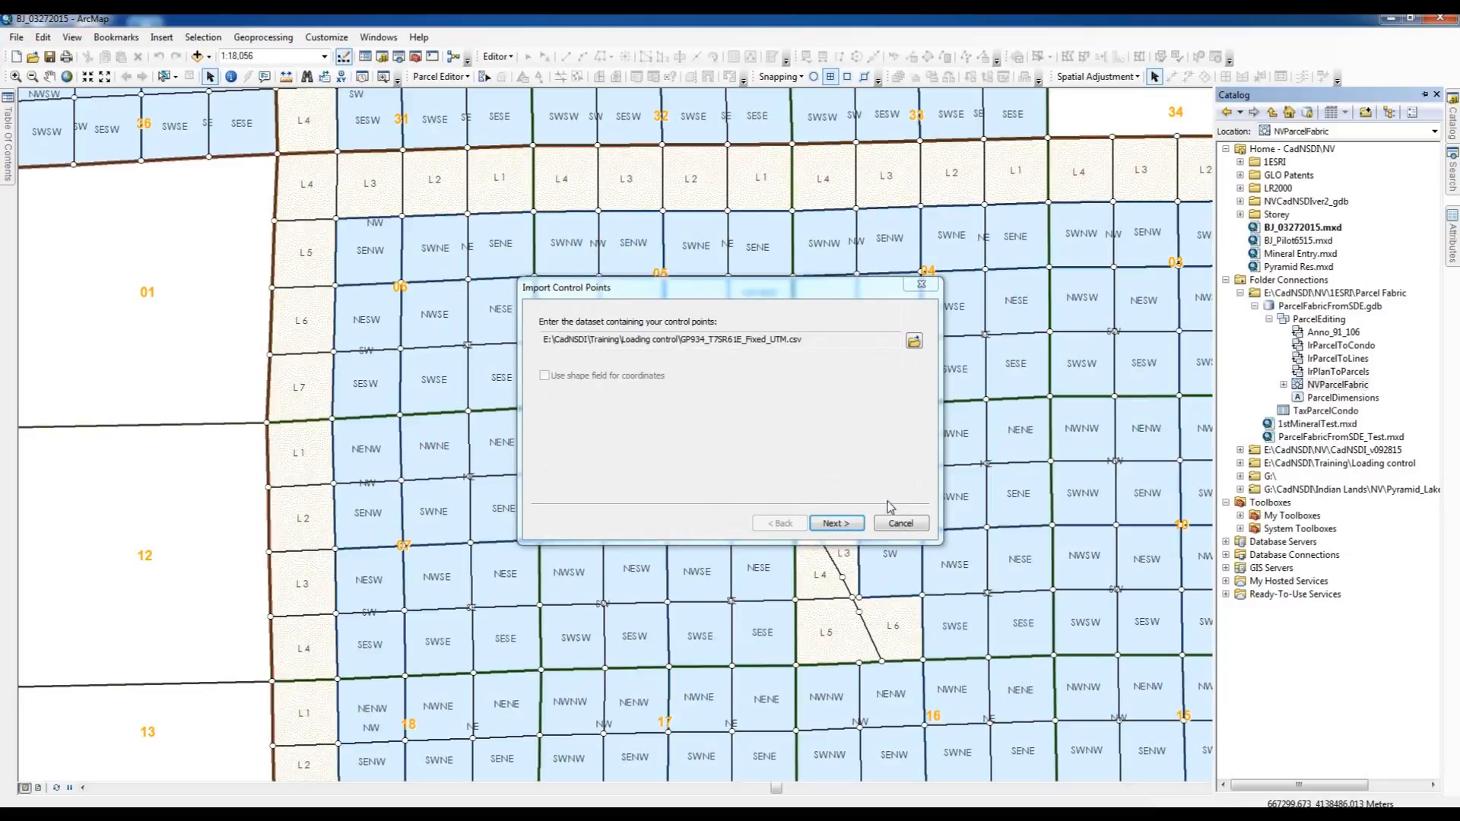
pyautogui.click(837, 524)
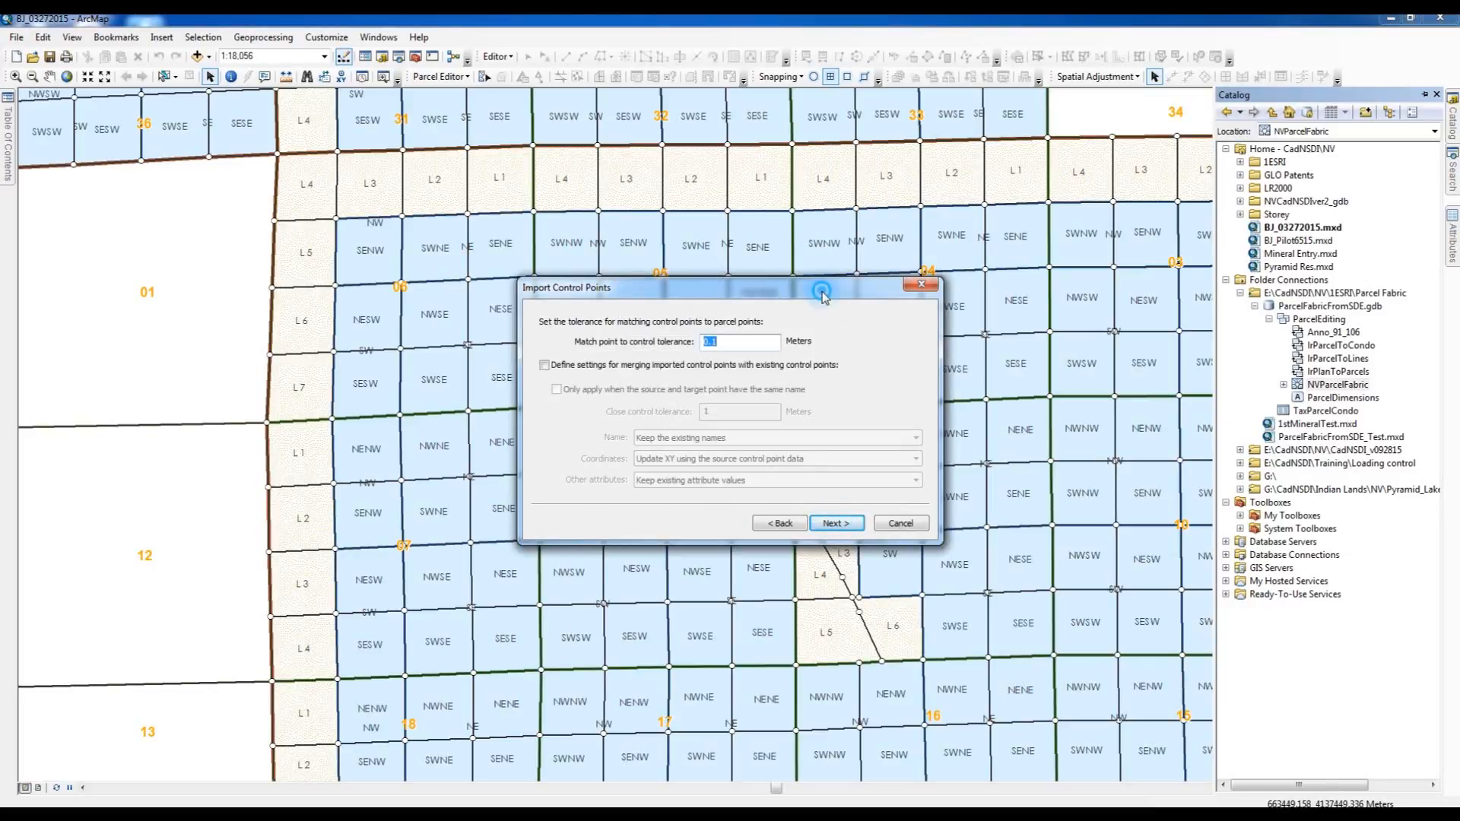
# - Complete the control point import with a match point to control tolerance of 65 meters and refresh the map
pyautogui.moveTo(822, 298); pyautogui.dragTo(581, 475)
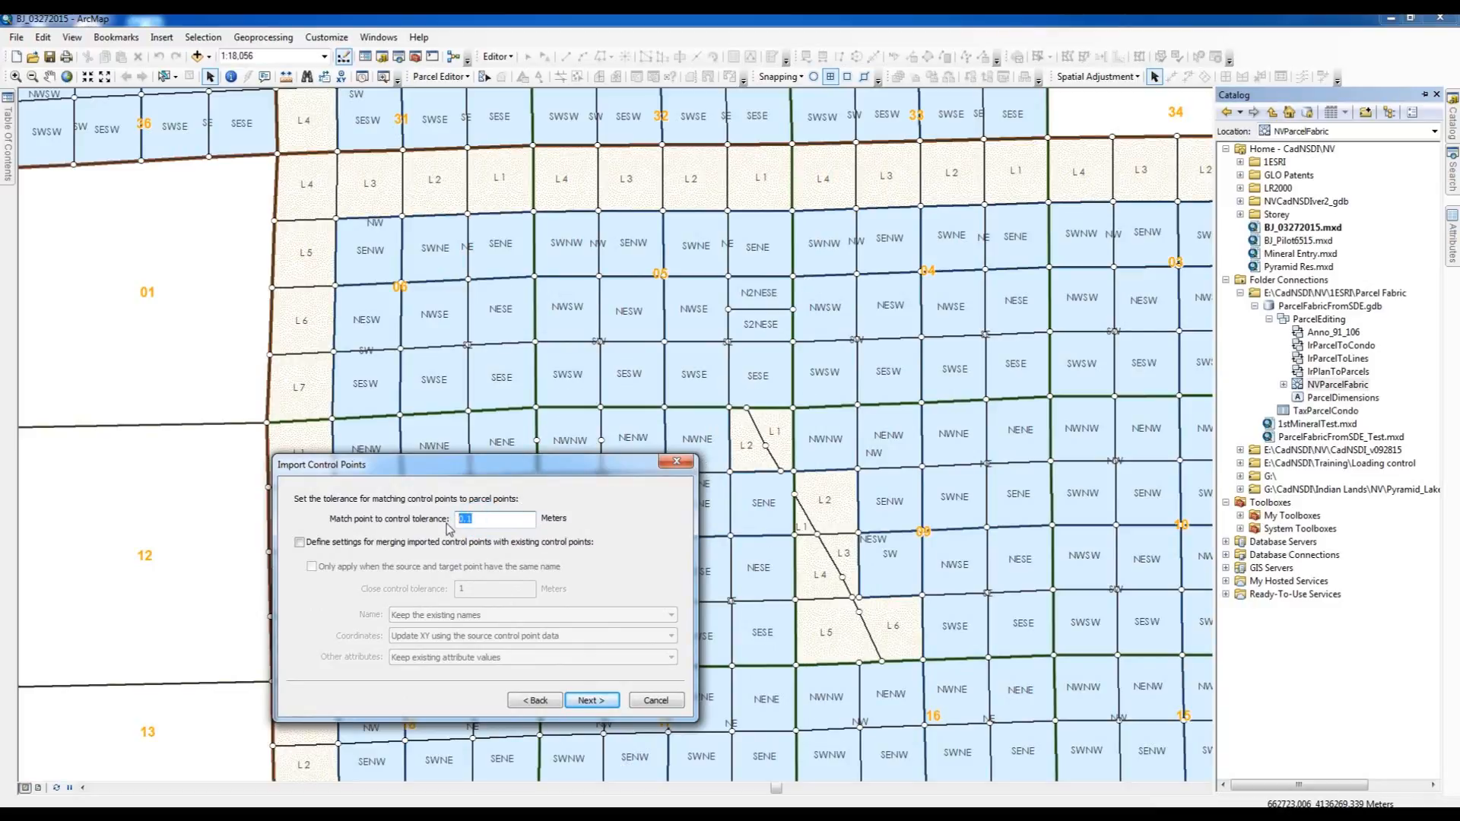
pyautogui.write('65')
pyautogui.click(592, 701)
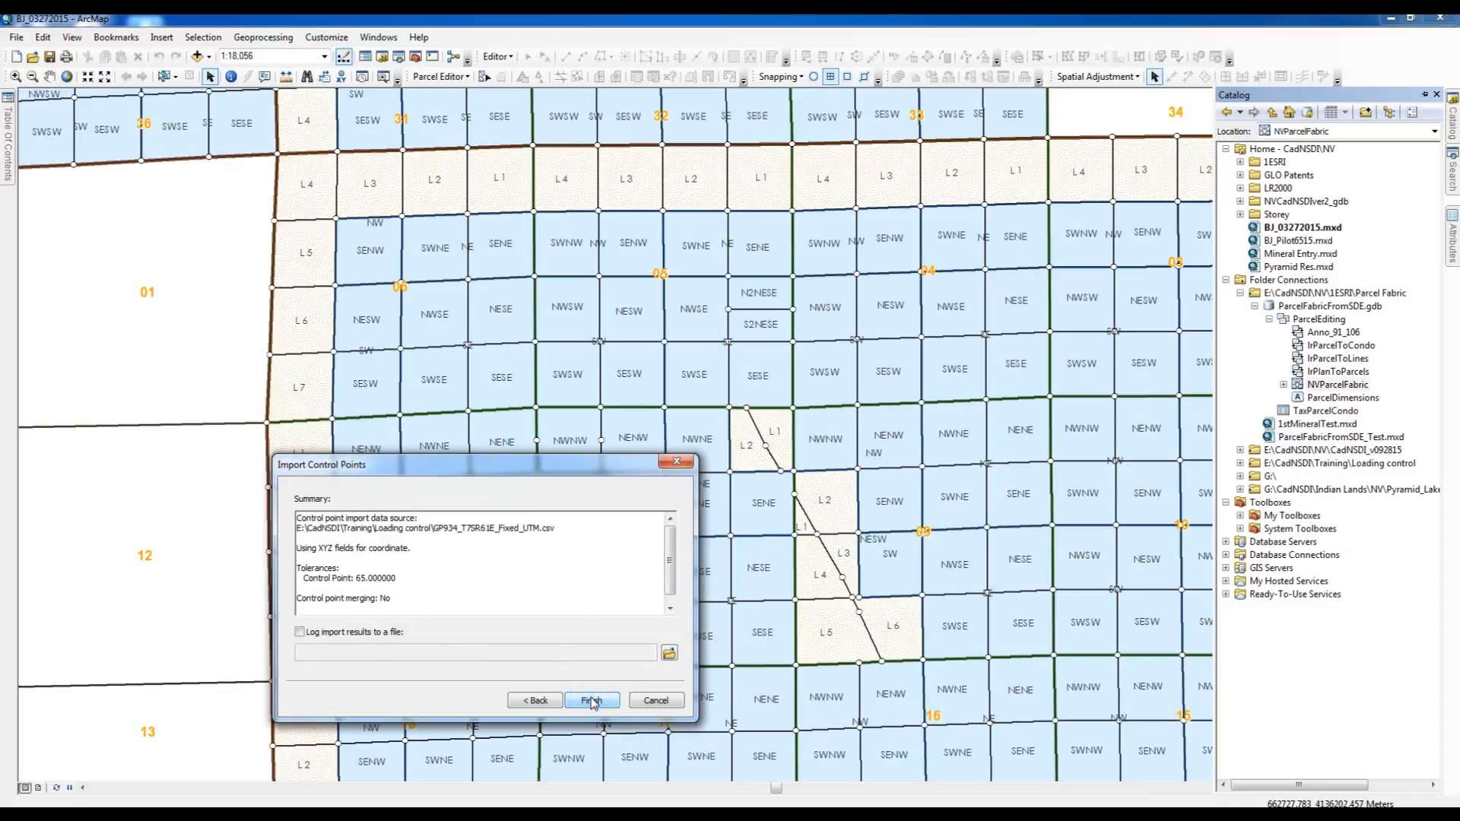
pyautogui.click(593, 700)
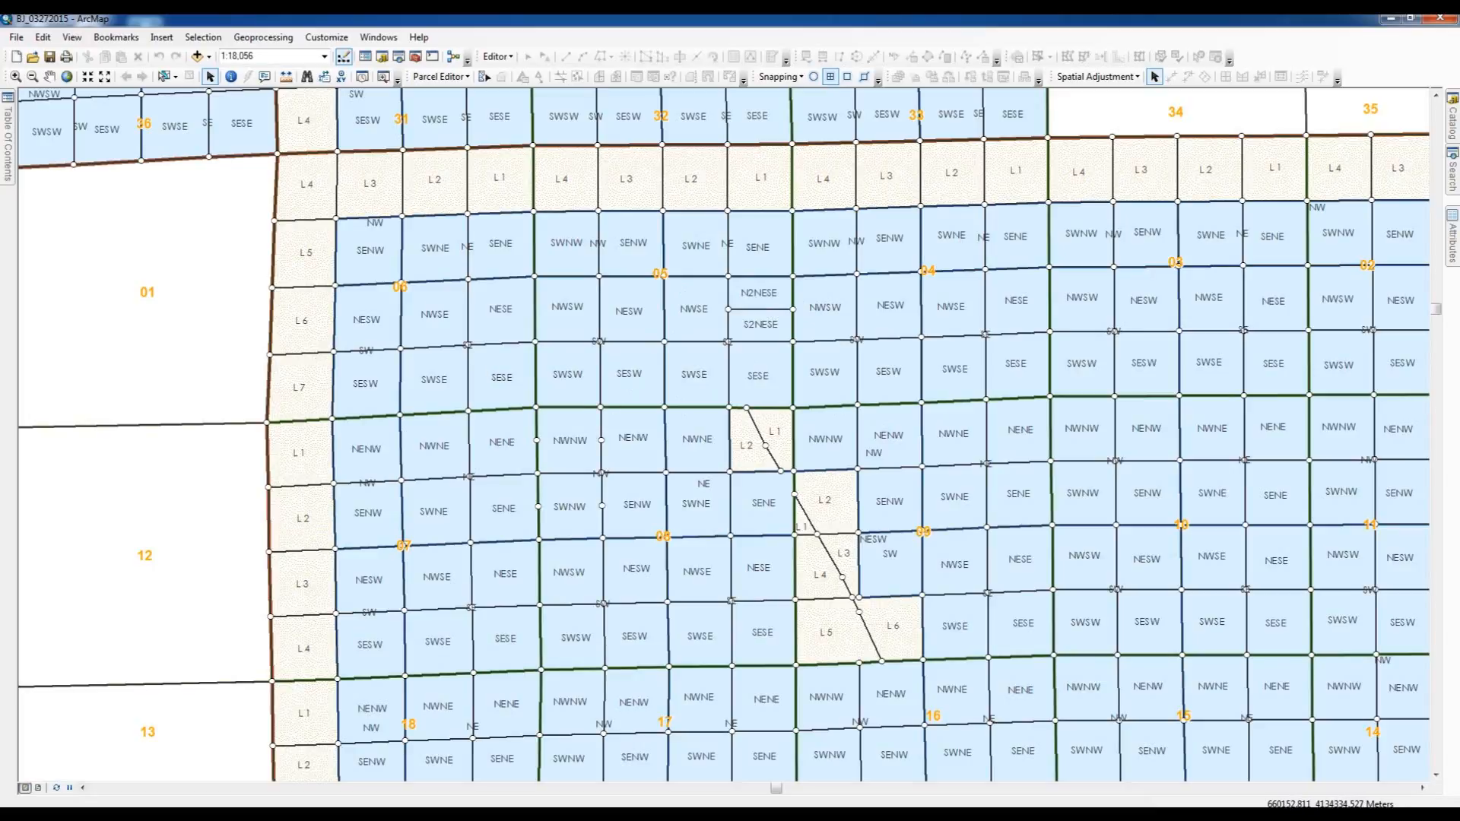
pyautogui.click(57, 789)
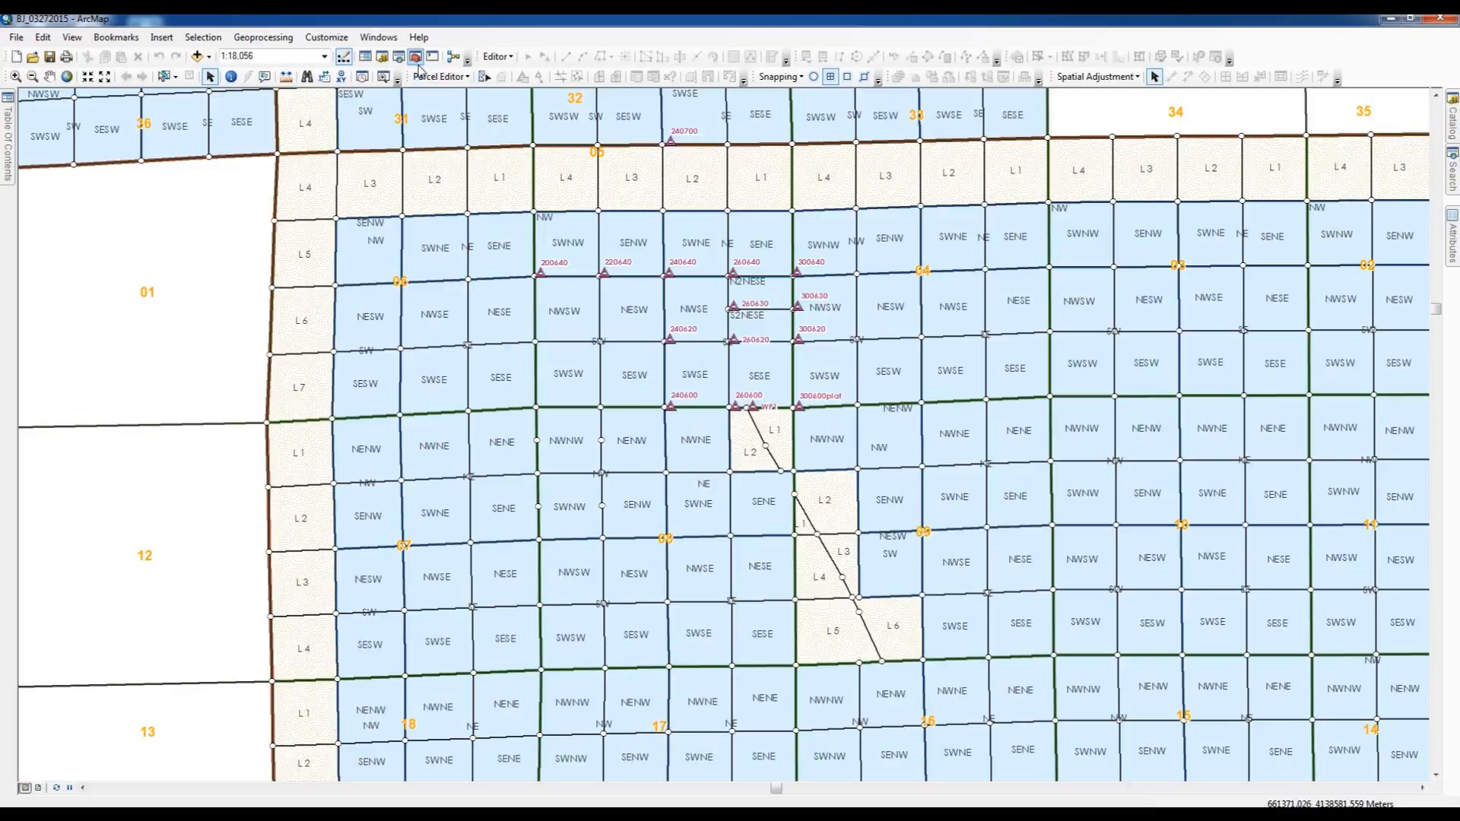
# - Start a parcel editing session and review which parcel point number each imported control point is matched to, closing the control list when done
pyautogui.click(459, 77)
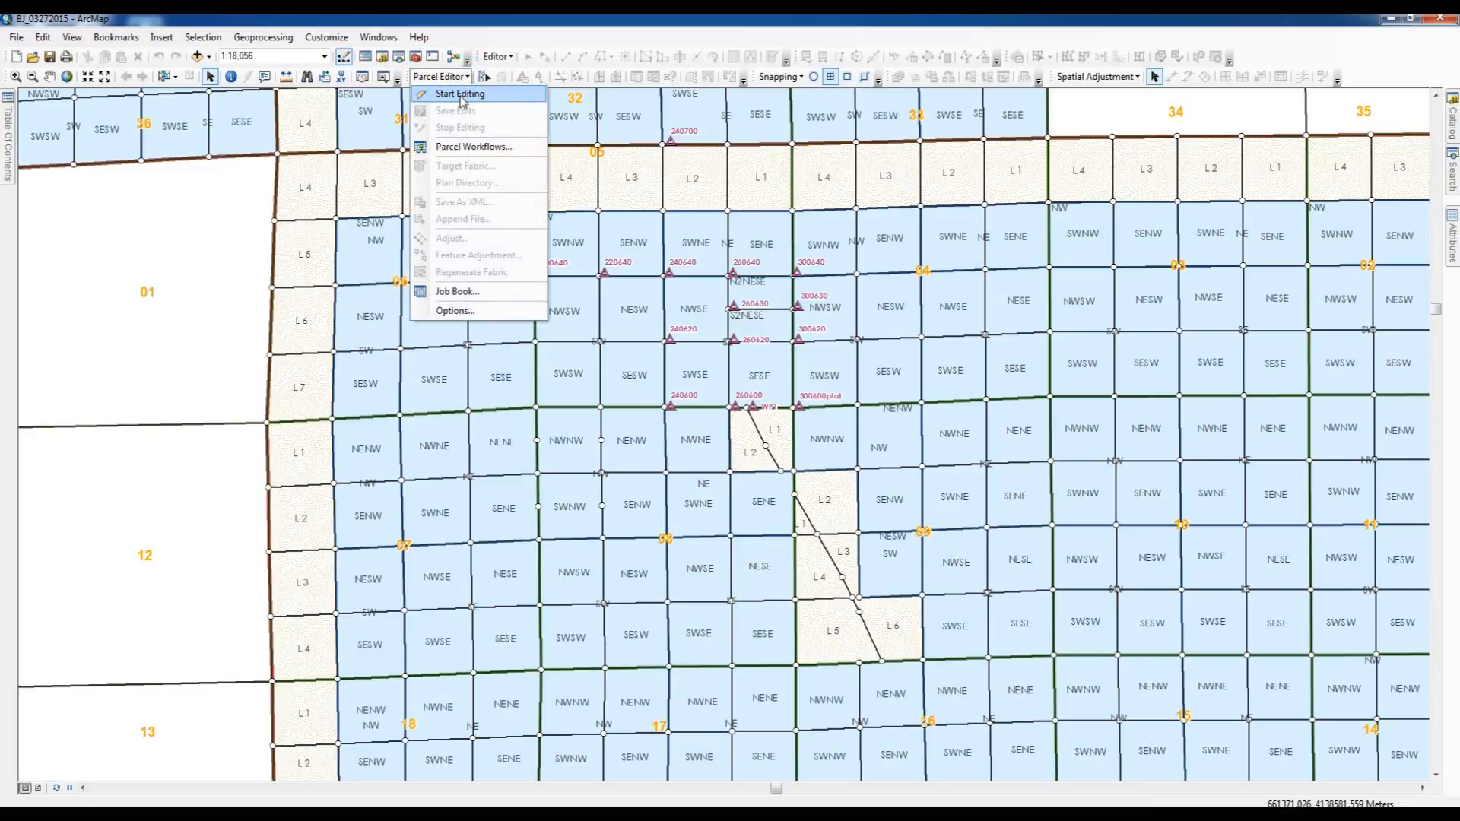
pyautogui.click(461, 95)
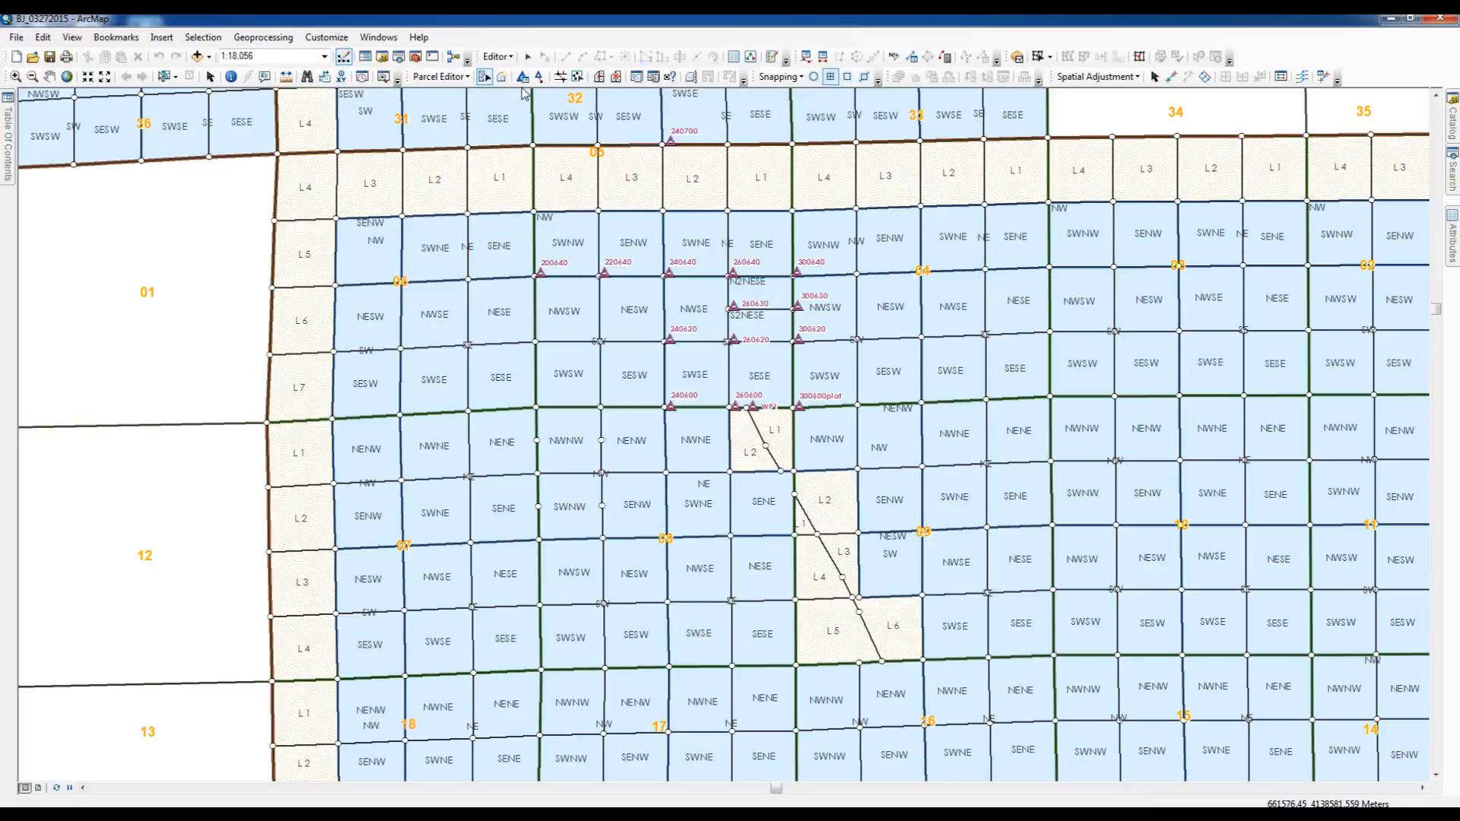
pyautogui.click(523, 77)
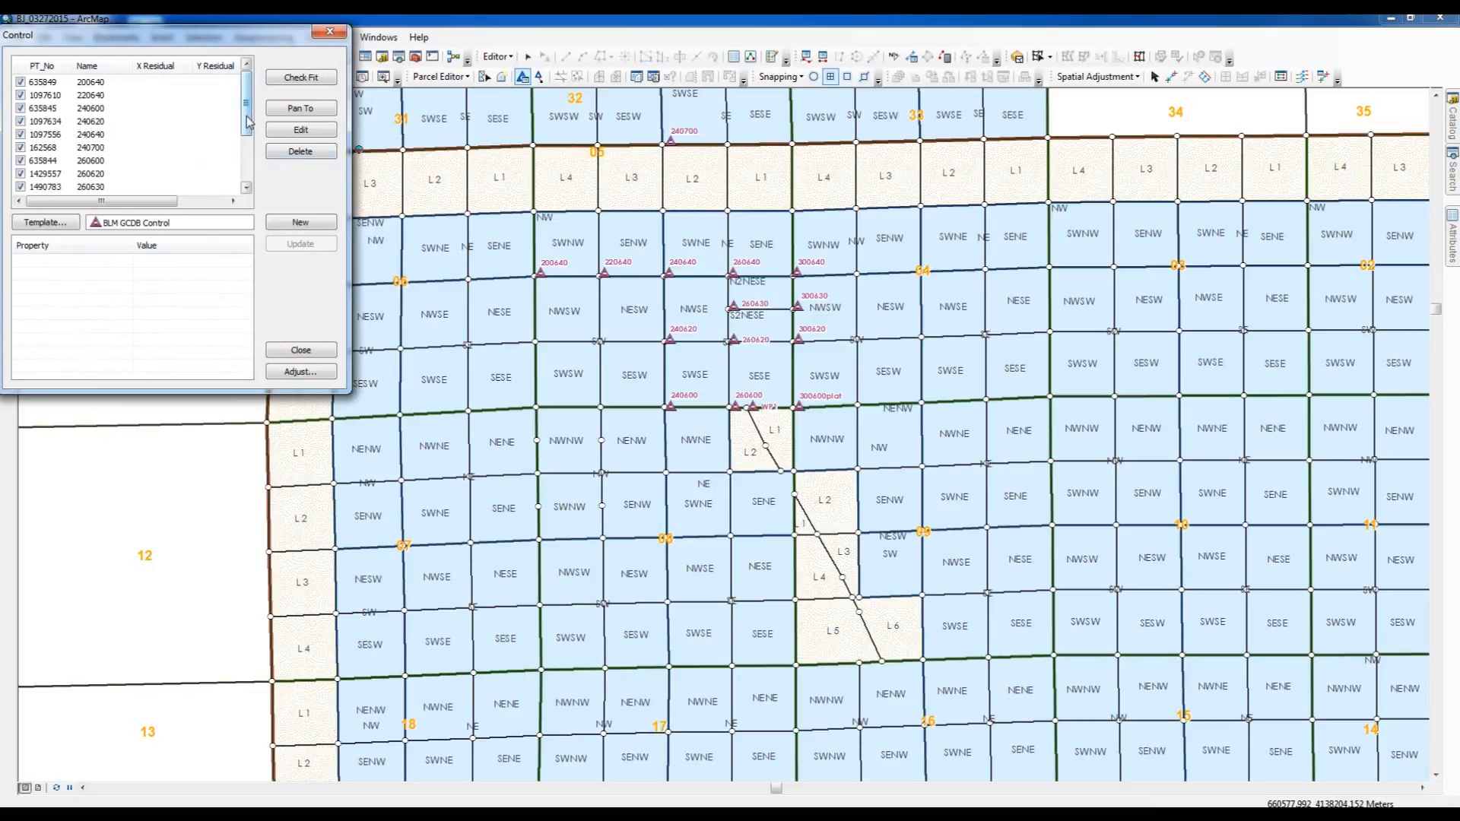
pyautogui.moveTo(248, 121); pyautogui.dragTo(245, 175)
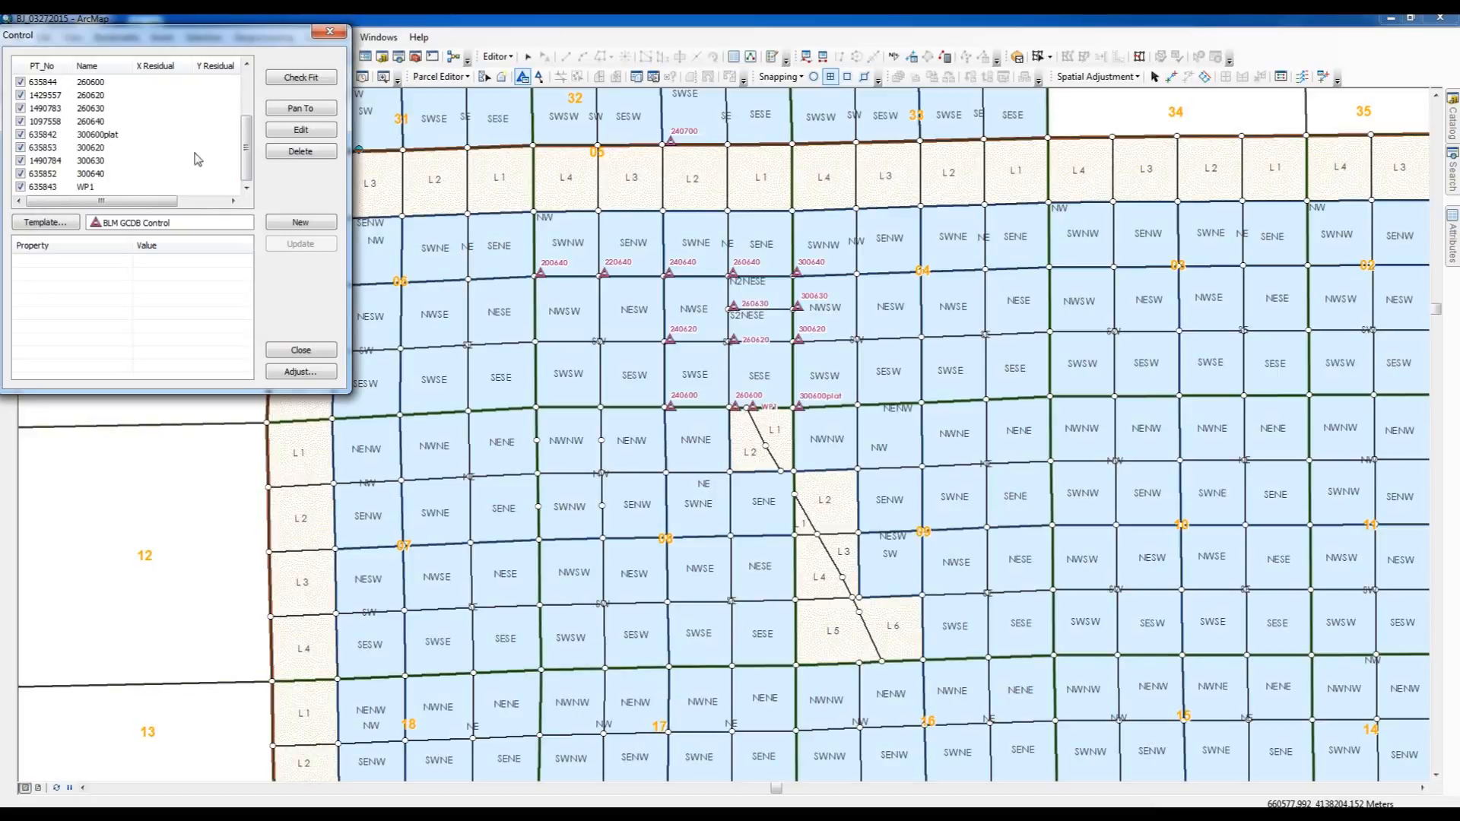
pyautogui.moveTo(249, 137); pyautogui.dragTo(263, 89)
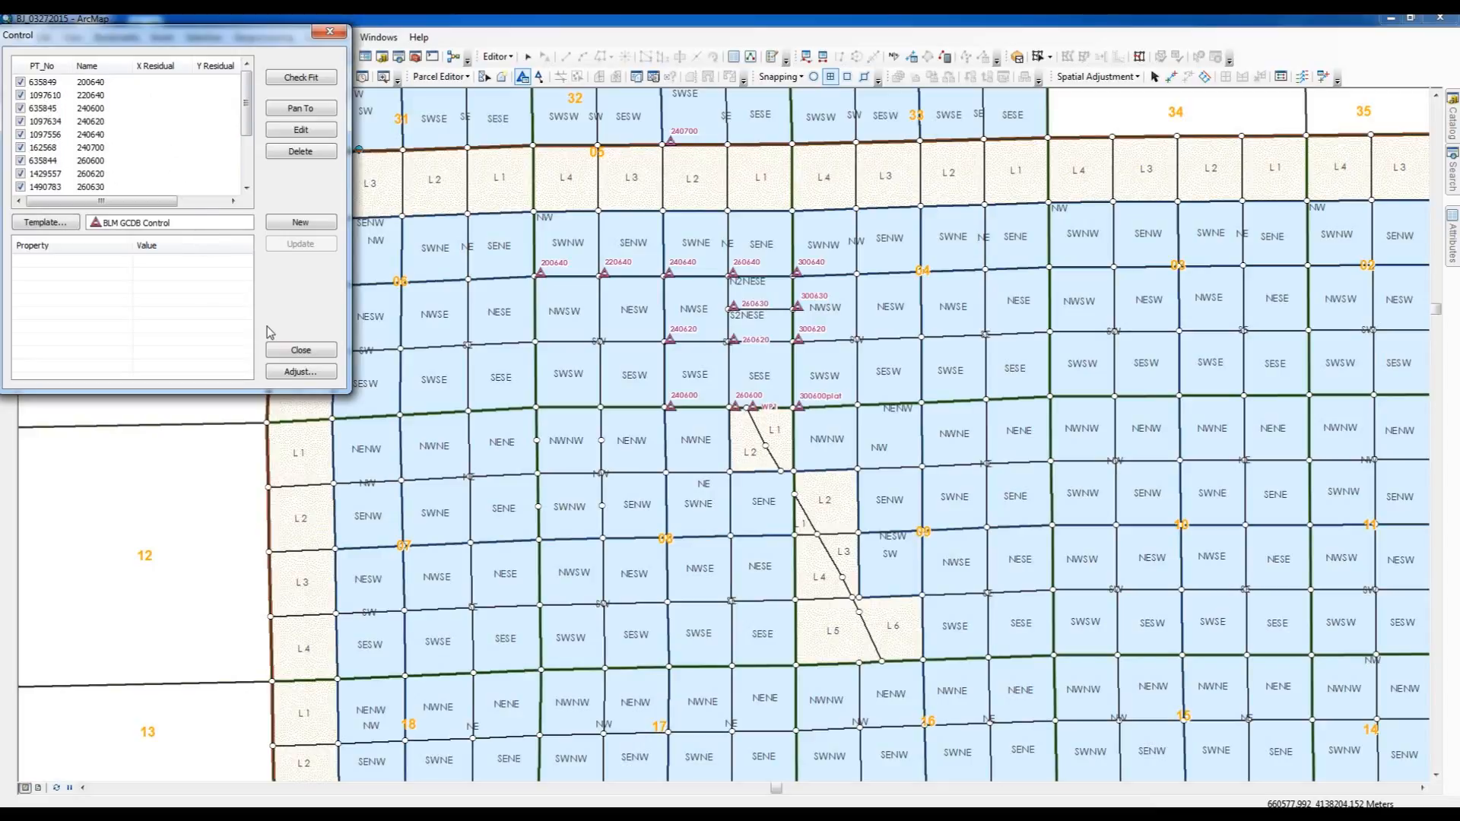
pyautogui.click(298, 356)
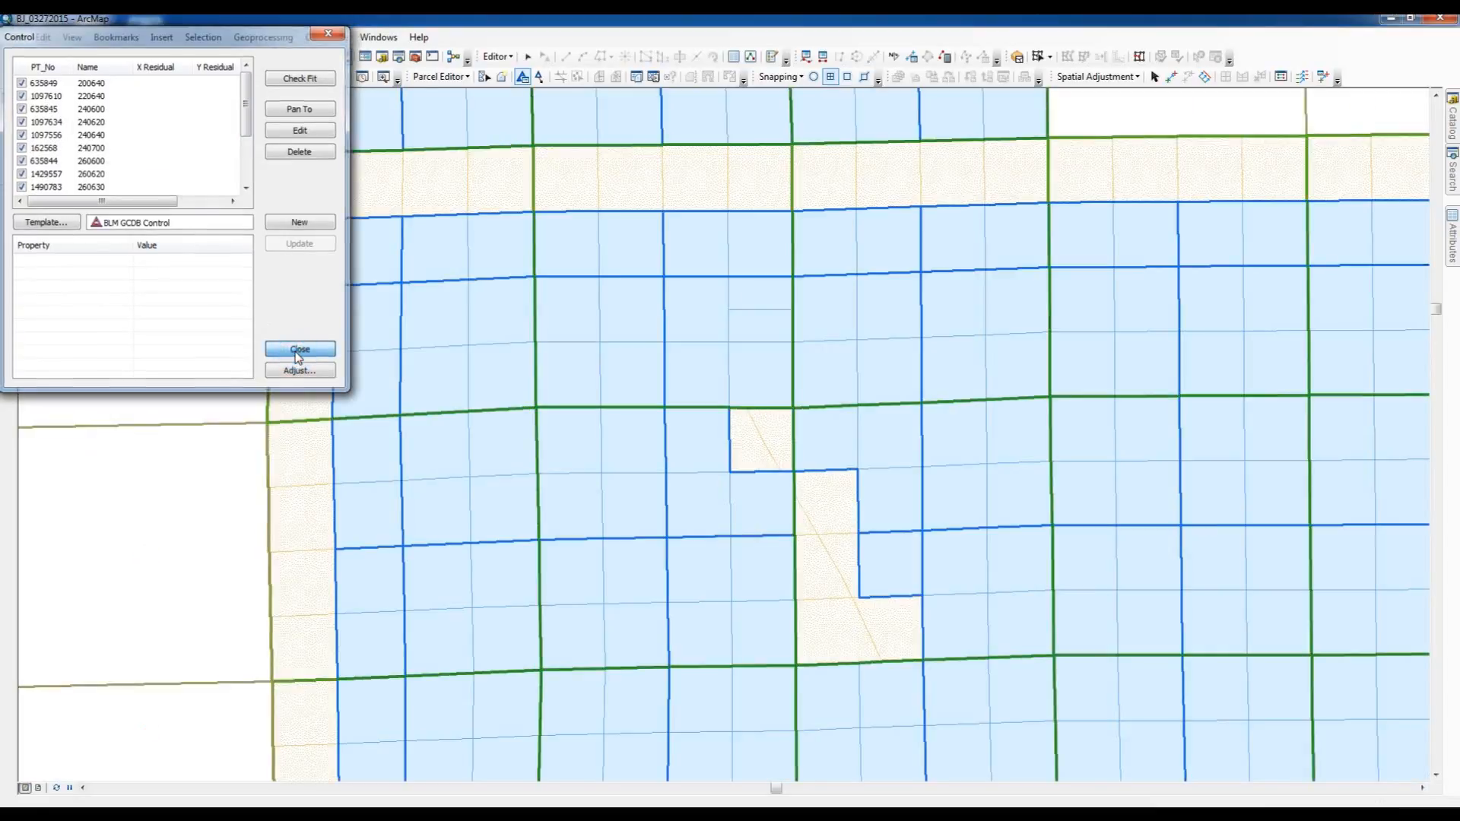